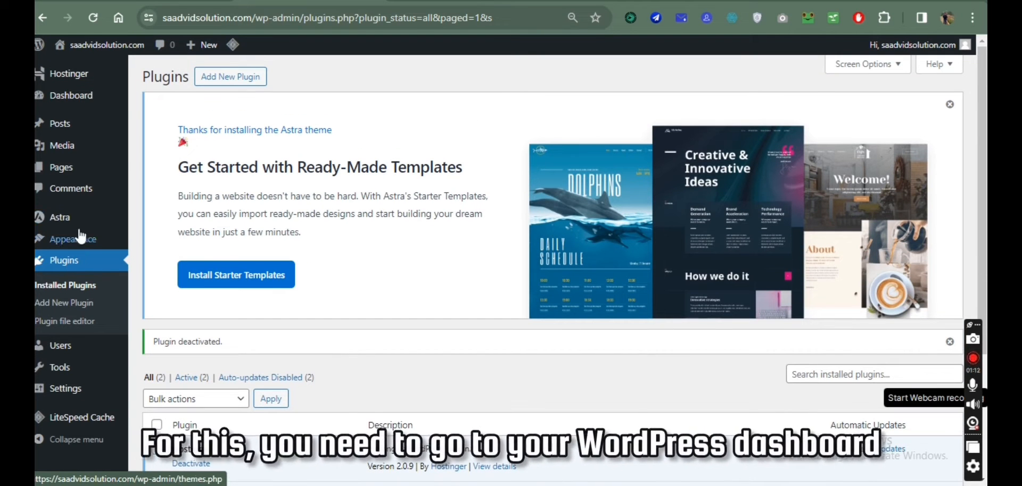
Search the plugin directory for the new plugin "salert".
{"action": "mouse_move", "coordinate": [69, 84]}
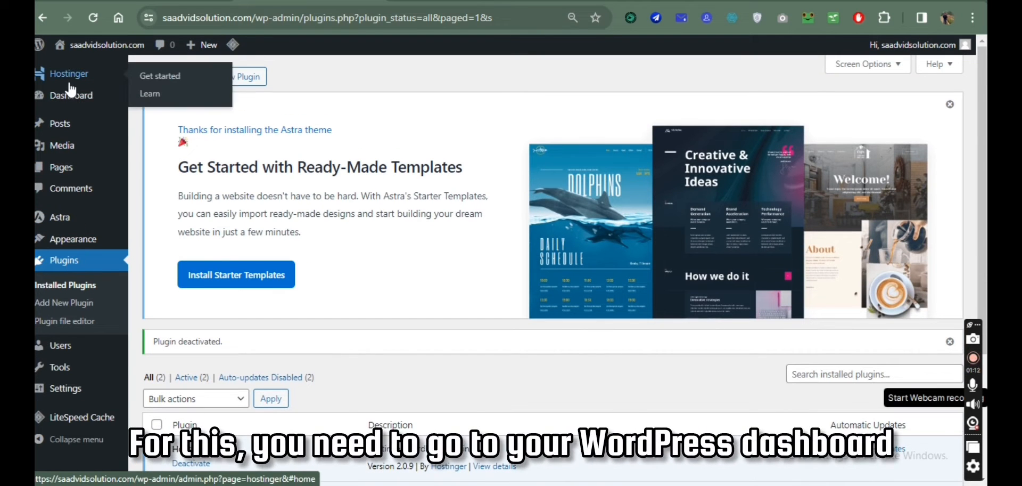
{"action": "scroll", "coordinate": [79, 200], "scroll_direction": "down", "scroll_amount": 3}
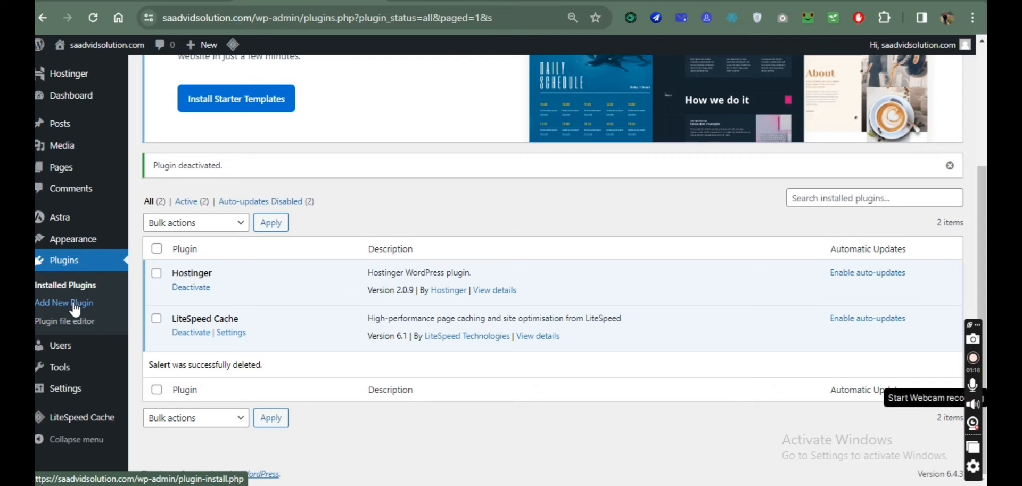
{"action": "left_click", "coordinate": [75, 303]}
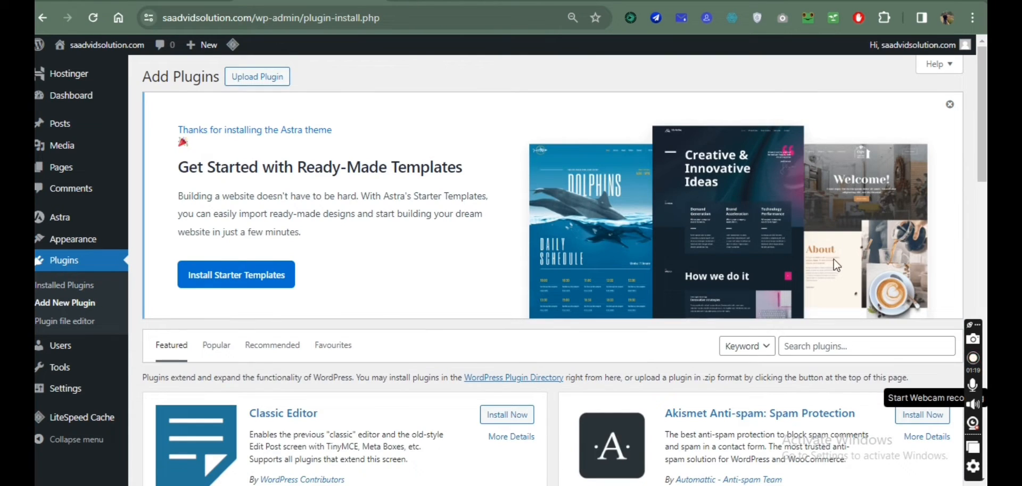
{"action": "left_click", "coordinate": [818, 347]}
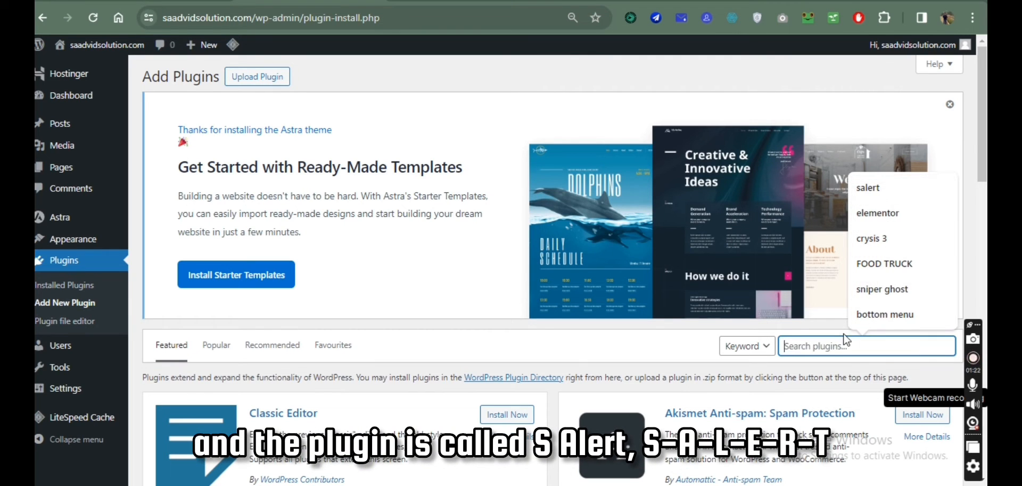
{"action": "type", "text": "sale"}
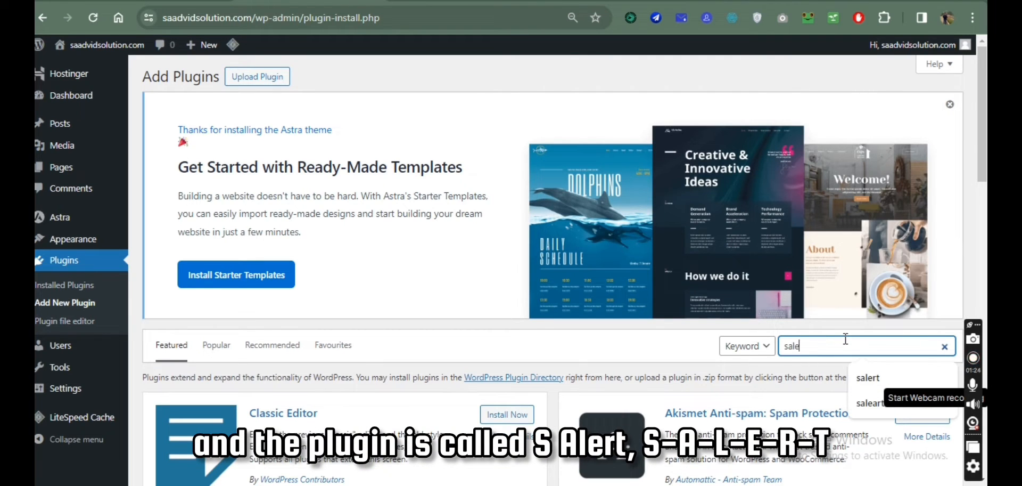
{"action": "type", "text": "rt"}
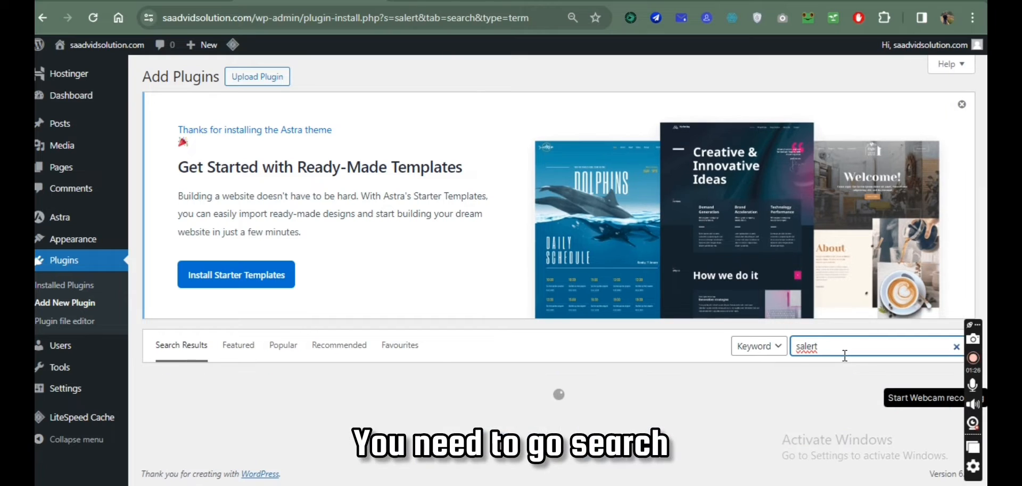
Install and activate the SALERT – Fake Sales Notification WooCommerce plugin.
{"action": "scroll", "coordinate": [388, 378], "scroll_direction": "down", "scroll_amount": 3}
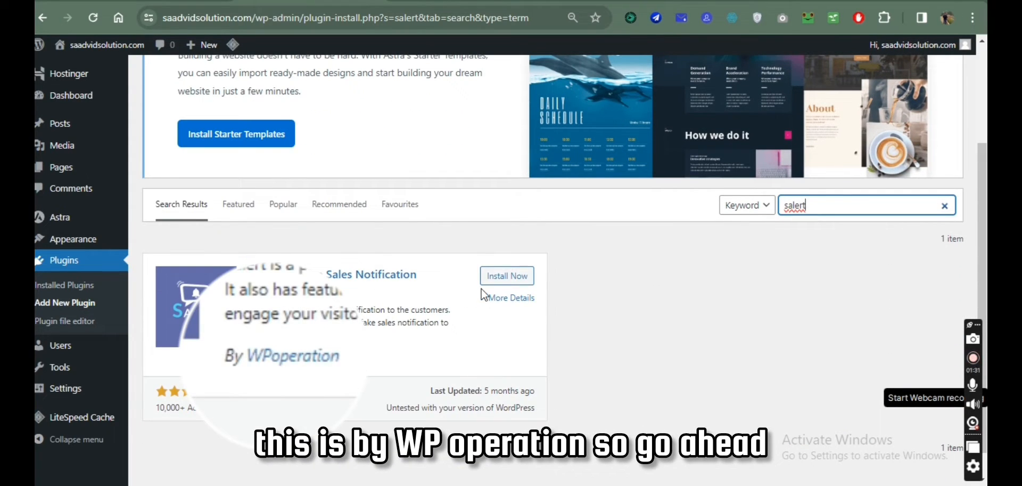
{"action": "left_click", "coordinate": [500, 282]}
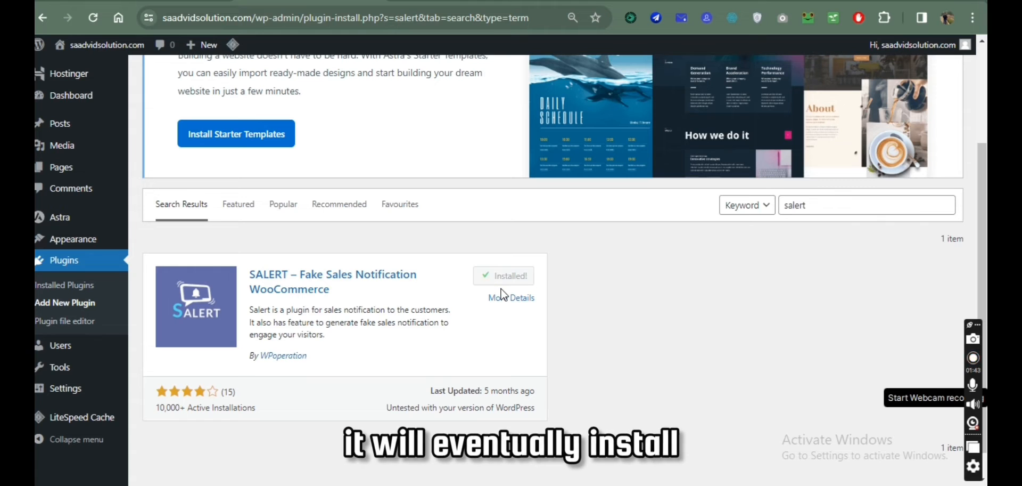
{"action": "left_click", "coordinate": [508, 288]}
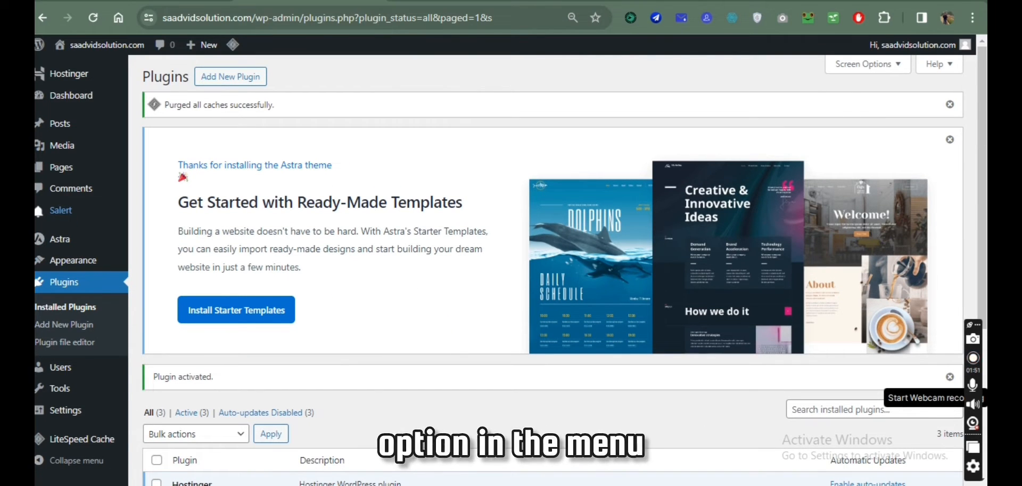
Reload the admin page and open the Salert plugin's settings.
{"action": "scroll", "coordinate": [50, 215], "scroll_direction": "down", "scroll_amount": 4}
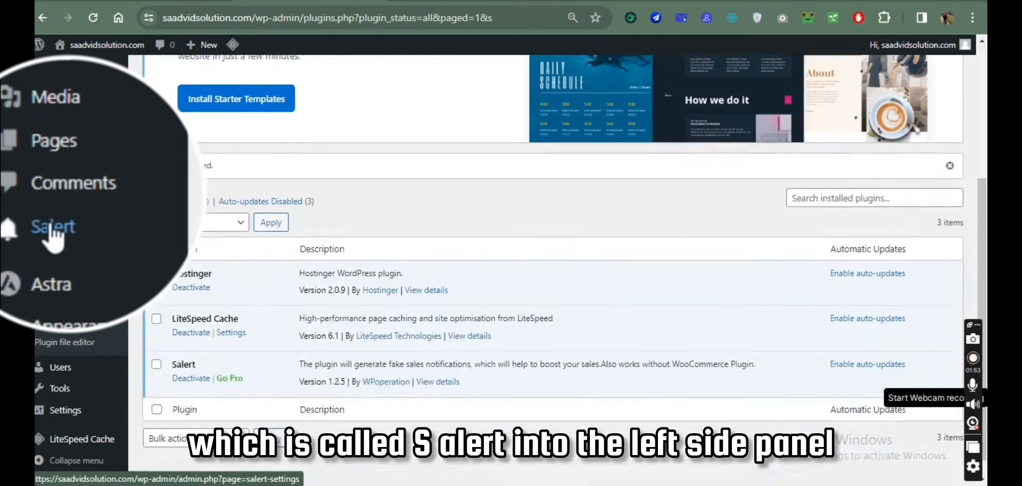
{"action": "scroll", "coordinate": [51, 226], "scroll_direction": "up", "scroll_amount": 4}
{"action": "left_click", "coordinate": [94, 17]}
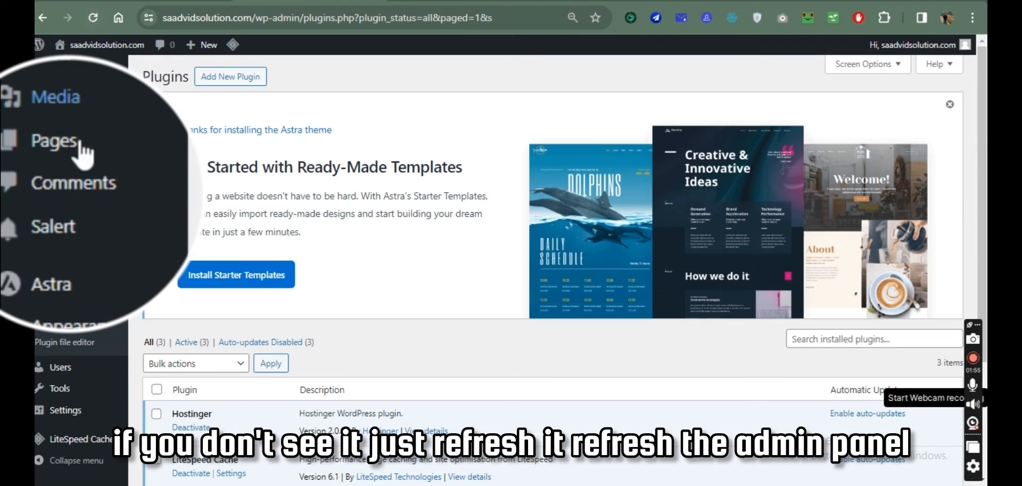
{"action": "left_click", "coordinate": [53, 213]}
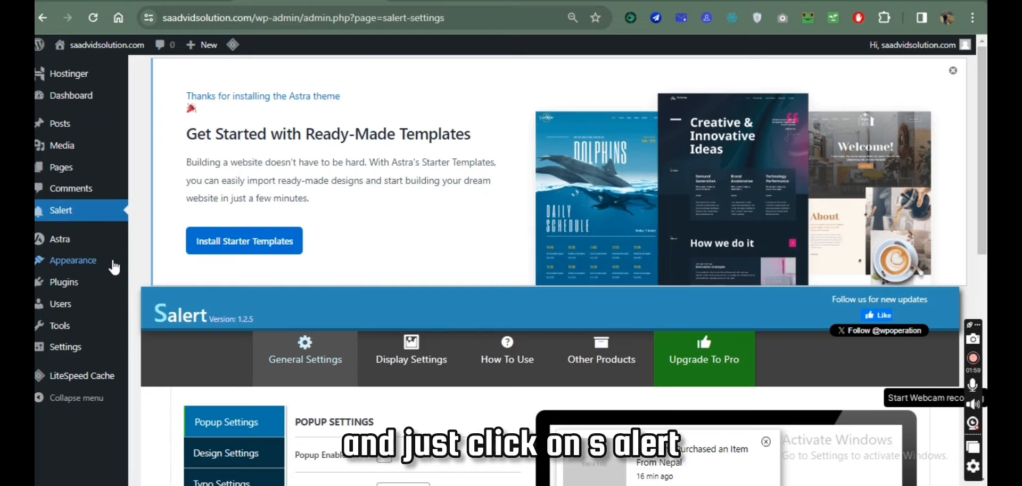
{"action": "scroll", "coordinate": [602, 260], "scroll_direction": "down", "scroll_amount": 4}
{"action": "scroll", "coordinate": [459, 260], "scroll_direction": "down", "scroll_amount": 5}
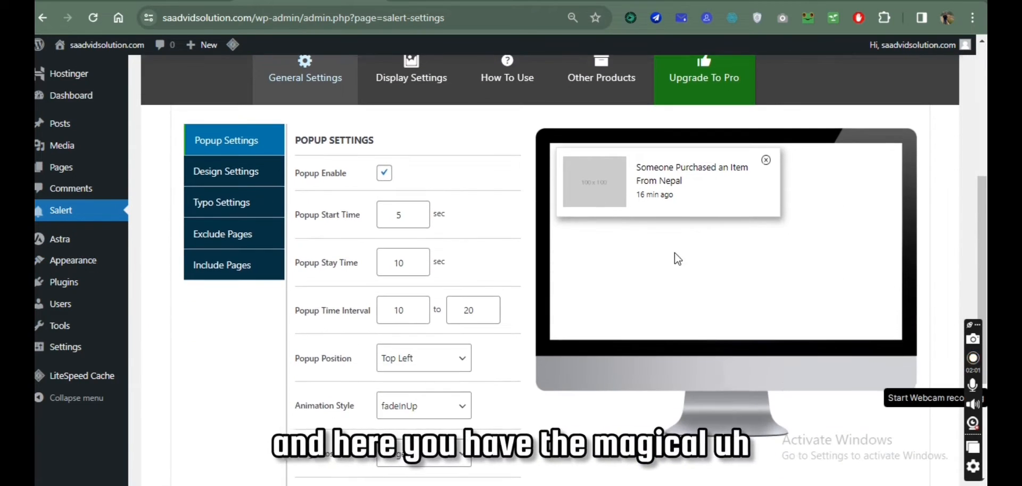
{"action": "scroll", "coordinate": [722, 252], "scroll_direction": "up", "scroll_amount": 8}
{"action": "scroll", "coordinate": [716, 239], "scroll_direction": "down", "scroll_amount": 3}
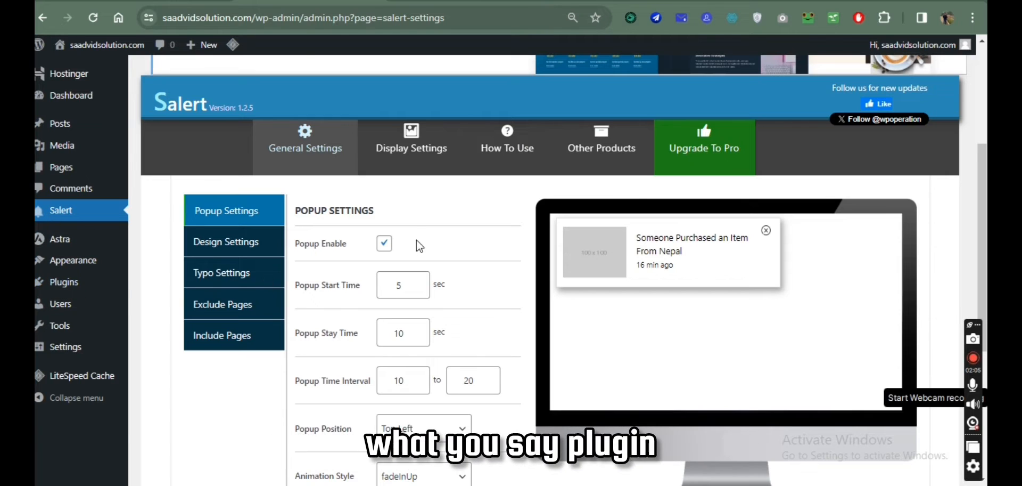
{"action": "scroll", "coordinate": [433, 248], "scroll_direction": "up", "scroll_amount": 3}
{"action": "scroll", "coordinate": [434, 170], "scroll_direction": "down", "scroll_amount": 3}
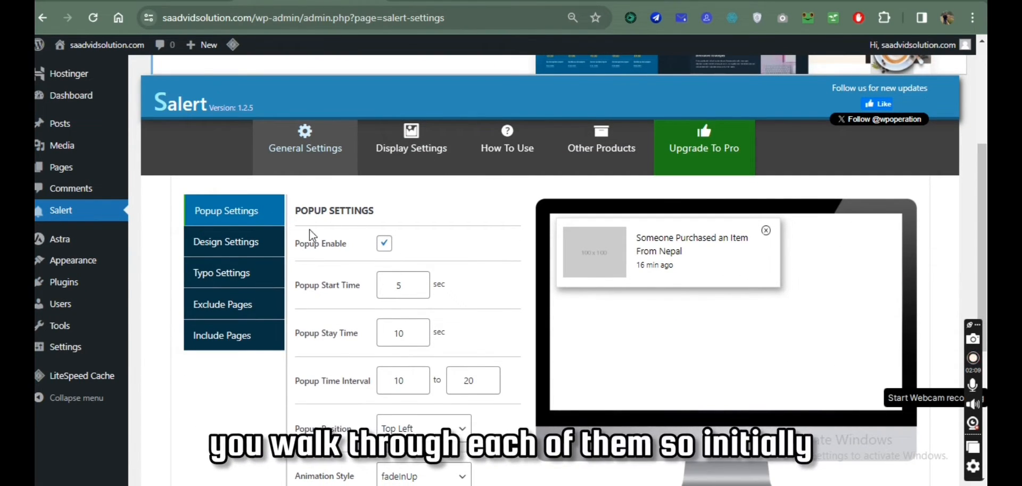
Switch the popup off and on again, and set the Popup Start Time to 2 sec.
{"action": "left_click", "coordinate": [384, 244]}
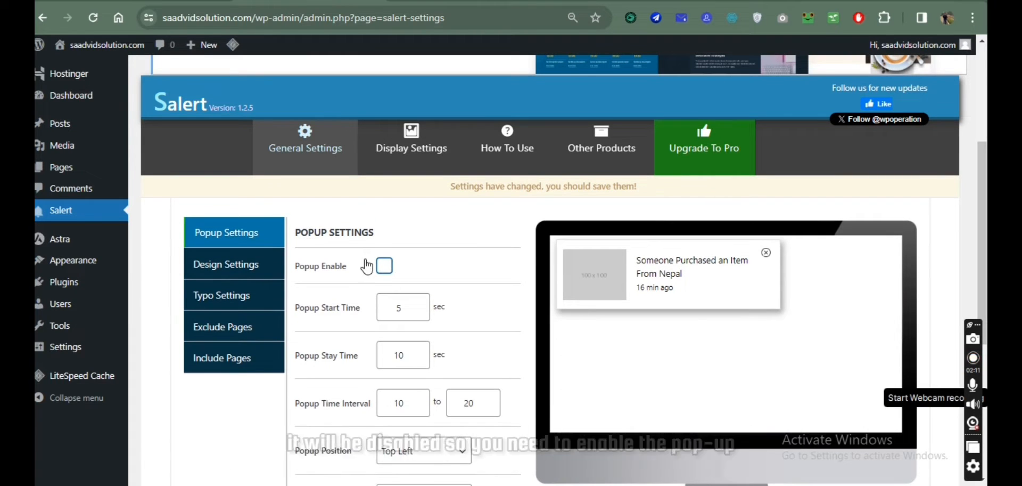
{"action": "scroll", "coordinate": [387, 277], "scroll_direction": "down", "scroll_amount": 3}
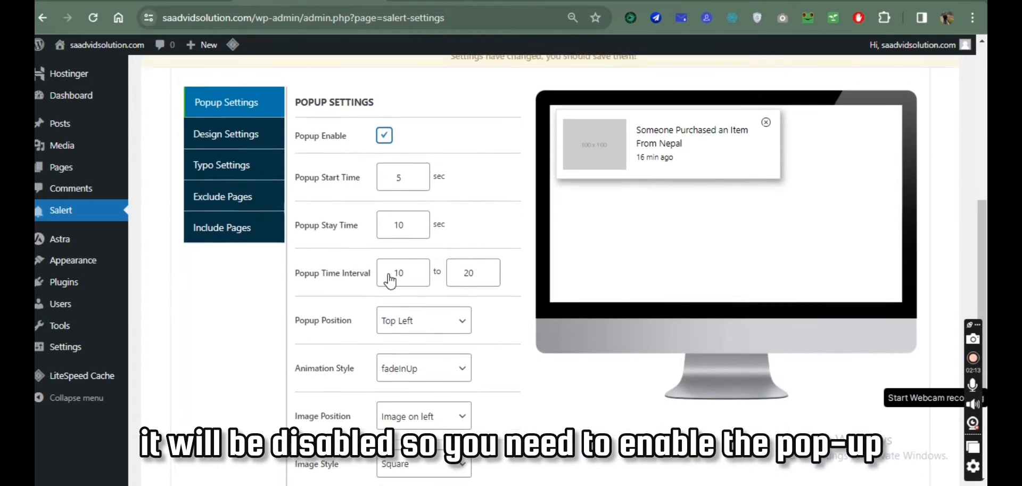
{"action": "left_click", "coordinate": [420, 171]}
{"action": "left_click", "coordinate": [421, 171]}
{"action": "left_click", "coordinate": [420, 171]}
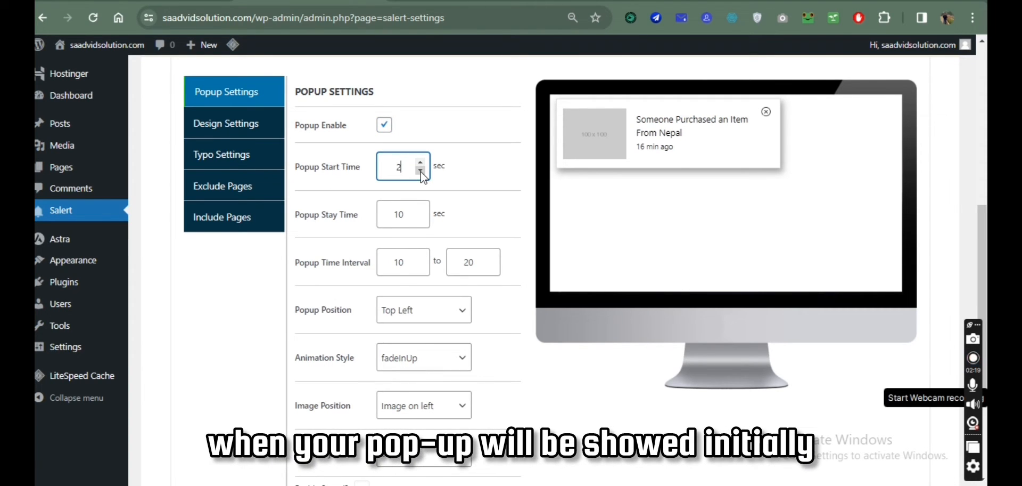
{"action": "left_click", "coordinate": [449, 174]}
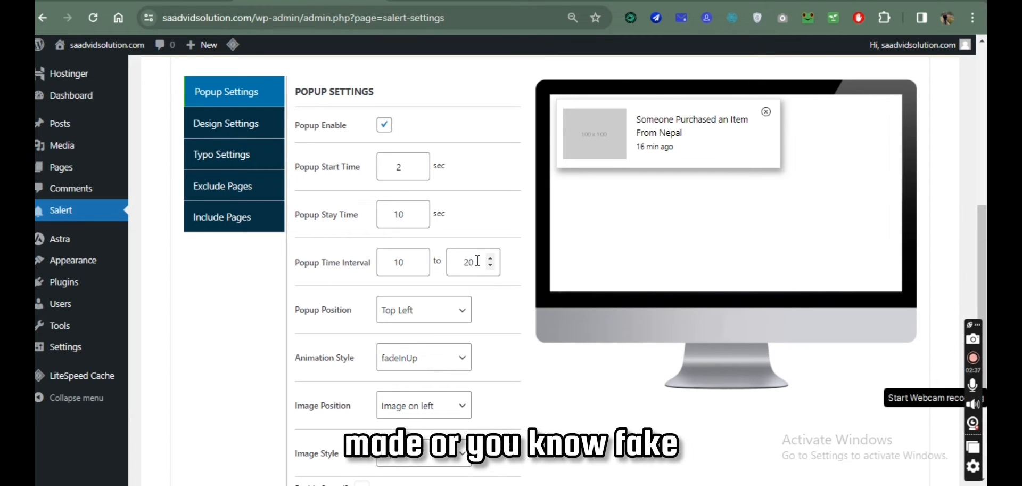
Try the fadeInRight animation for the popup, and set the Animation Style to rollIn.
{"action": "scroll", "coordinate": [445, 294], "scroll_direction": "down", "scroll_amount": 1}
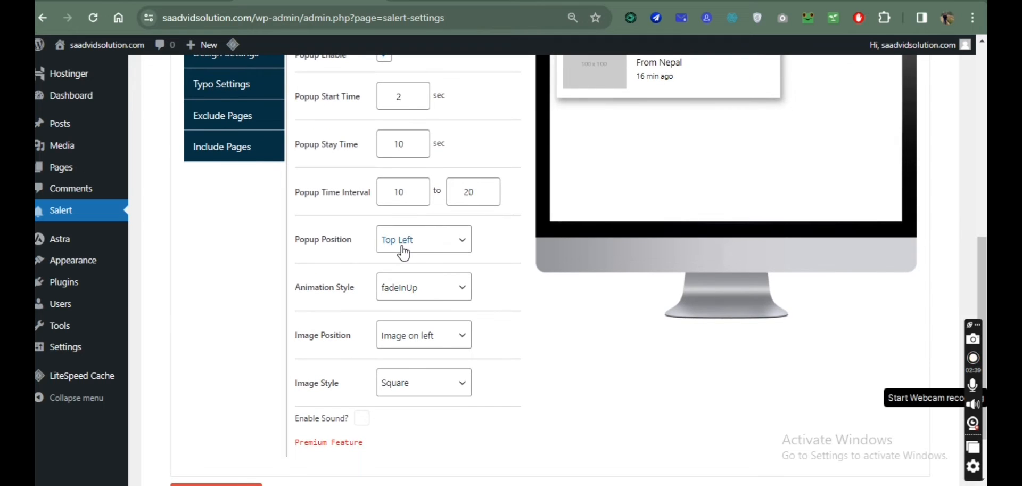
{"action": "left_click", "coordinate": [433, 293]}
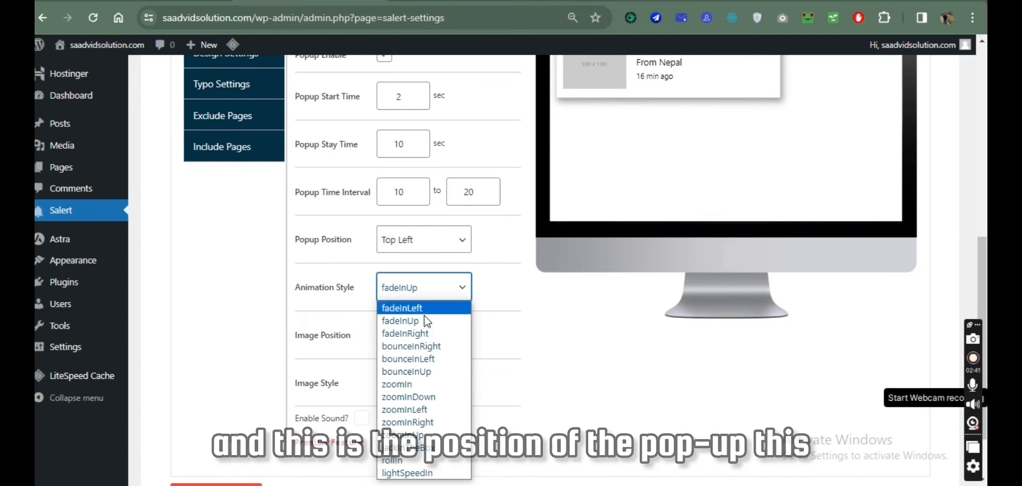
{"action": "left_click", "coordinate": [420, 334]}
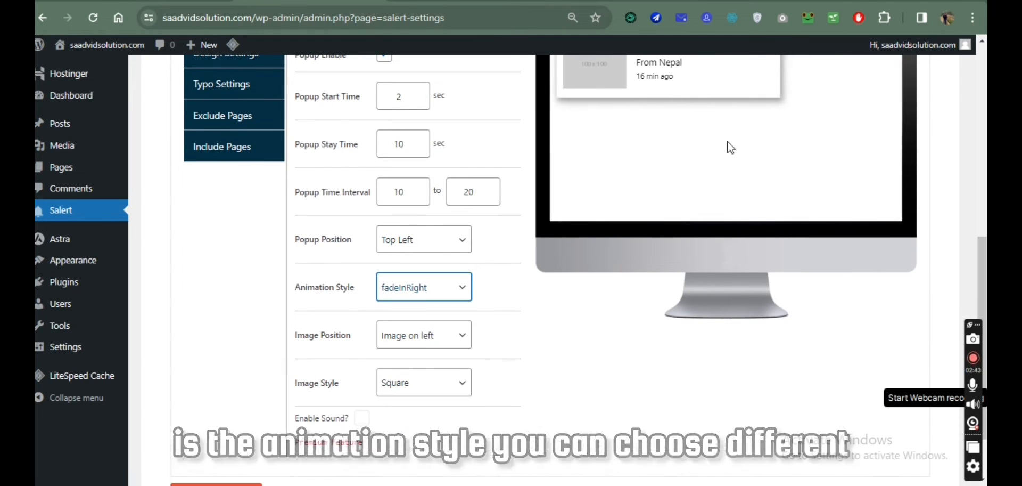
{"action": "scroll", "coordinate": [721, 153], "scroll_direction": "up", "scroll_amount": 1}
{"action": "left_click", "coordinate": [432, 364]}
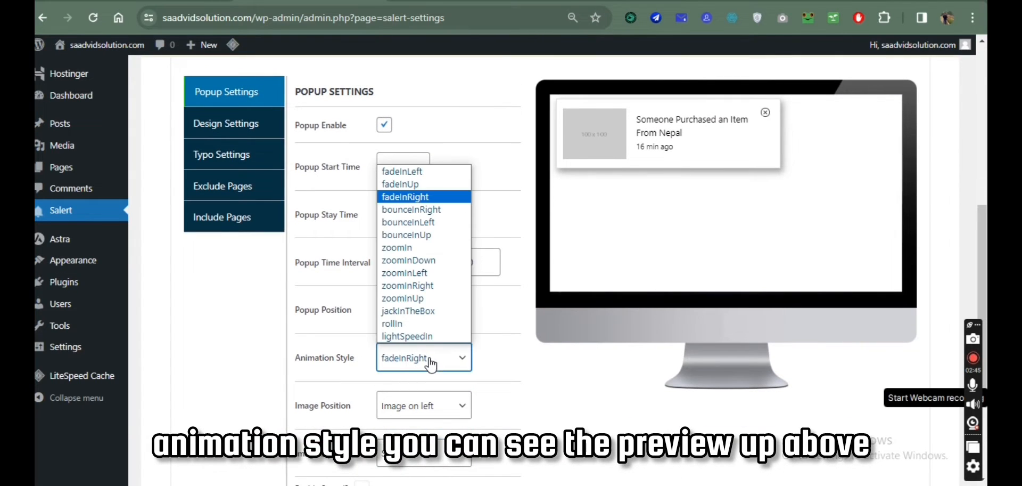
{"action": "left_click", "coordinate": [435, 326]}
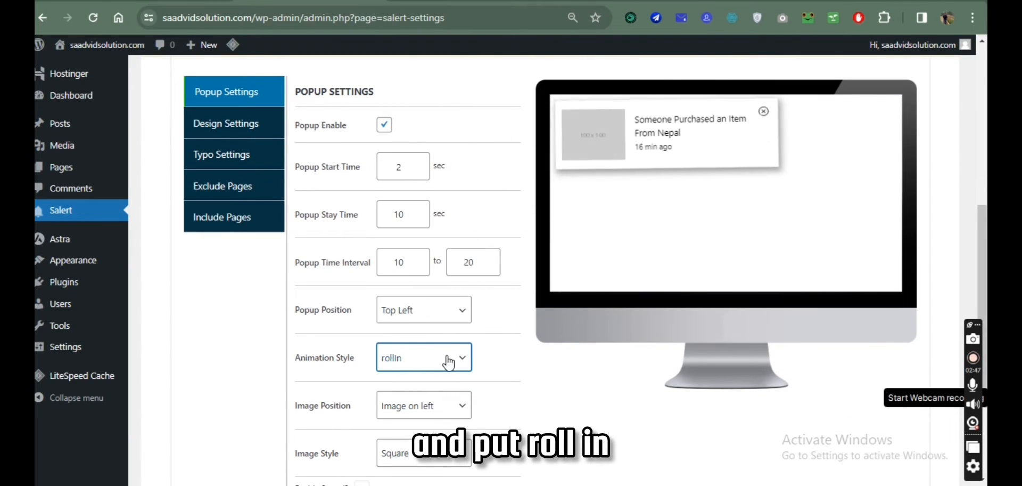
Try Image on right and Text only as the popup's Image Position.
{"action": "scroll", "coordinate": [435, 374], "scroll_direction": "down", "scroll_amount": 1}
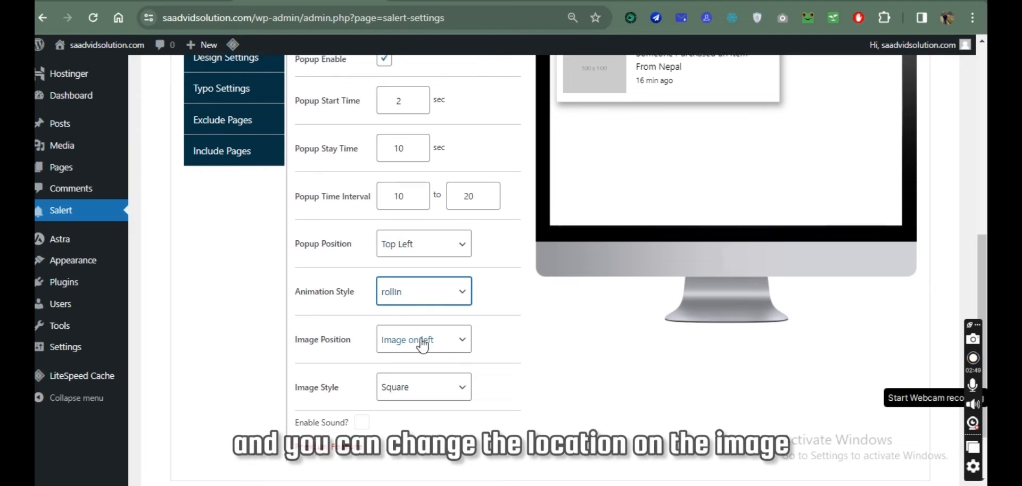
{"action": "scroll", "coordinate": [441, 345], "scroll_direction": "up", "scroll_amount": 1}
{"action": "left_click", "coordinate": [426, 405]}
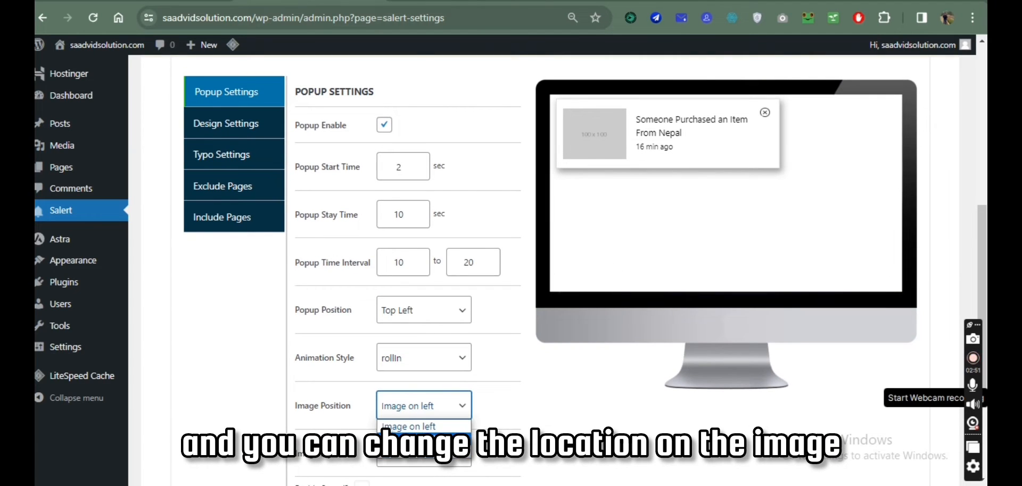
{"action": "left_click", "coordinate": [424, 438]}
{"action": "left_click", "coordinate": [426, 405]}
{"action": "left_click", "coordinate": [426, 449]}
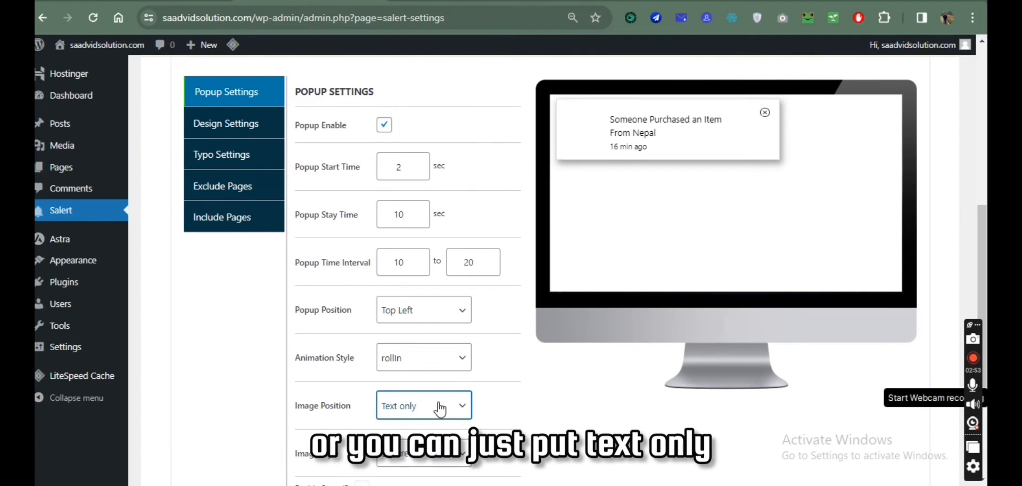
Try the Circle image style with the image on the left, and return the Image Style to Square.
{"action": "scroll", "coordinate": [440, 409], "scroll_direction": "down", "scroll_amount": 1}
{"action": "left_click", "coordinate": [416, 385]}
{"action": "left_click", "coordinate": [417, 418]}
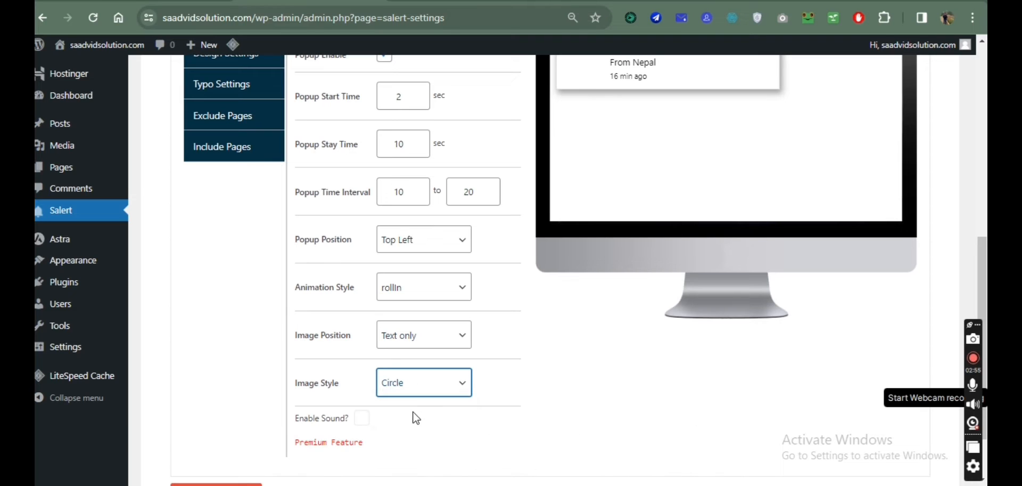
{"action": "left_click", "coordinate": [424, 334]}
{"action": "left_click", "coordinate": [426, 357]}
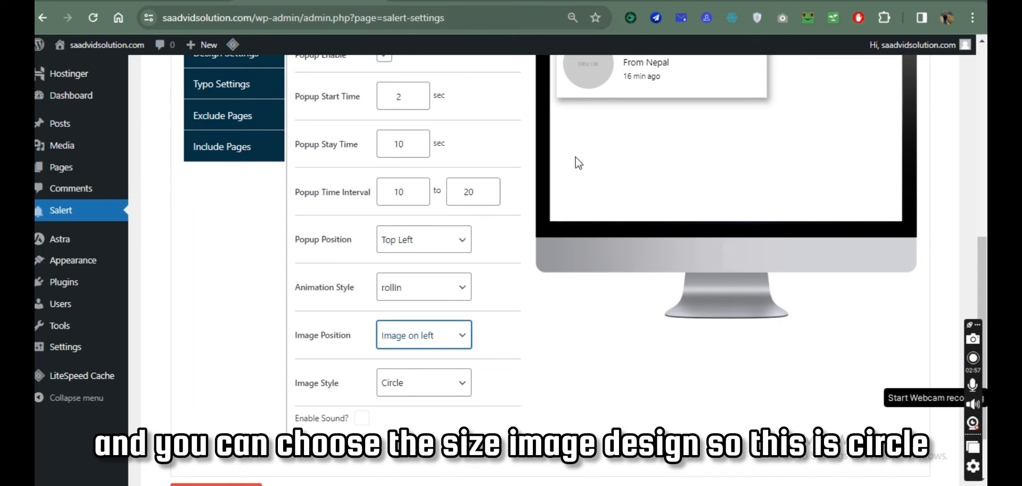
{"action": "left_click", "coordinate": [412, 391]}
{"action": "left_click", "coordinate": [418, 401]}
Set the popup's Image Position to Text only and save the settings.
{"action": "left_click", "coordinate": [426, 336]}
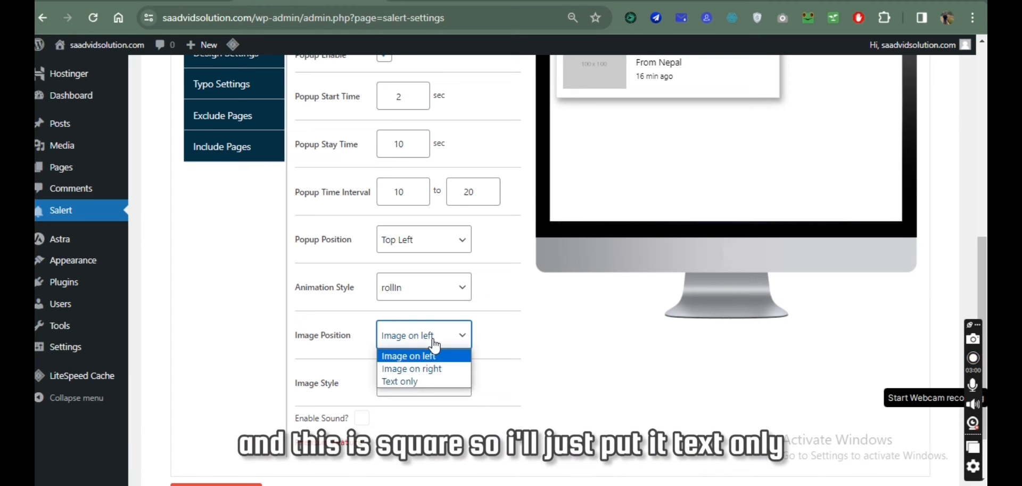
{"action": "left_click", "coordinate": [424, 383]}
{"action": "scroll", "coordinate": [421, 397], "scroll_direction": "down", "scroll_amount": 2}
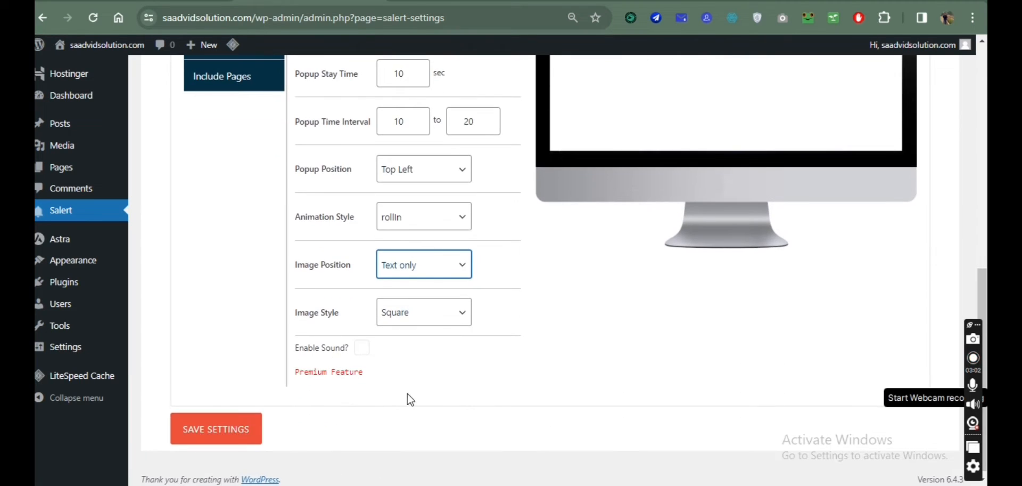
{"action": "left_click", "coordinate": [251, 424]}
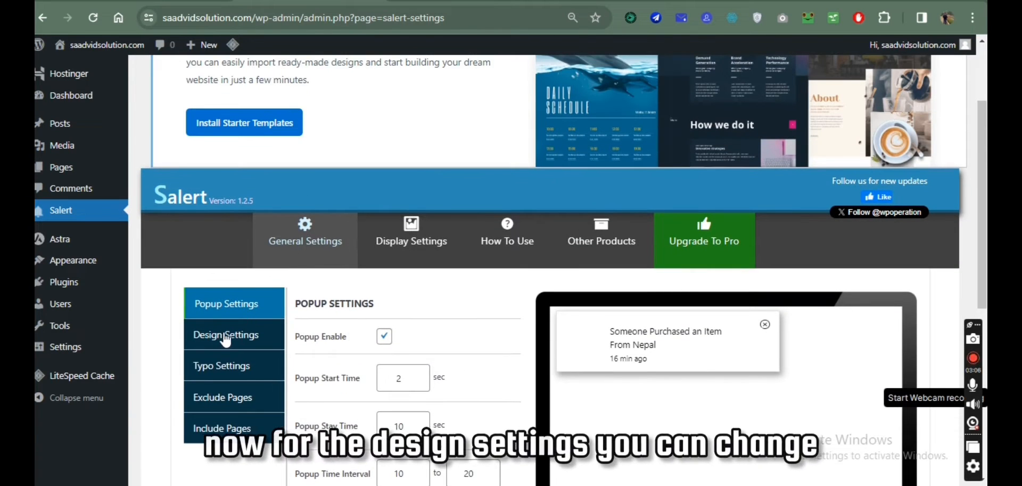
Open the Design Settings, try black as the popup's Background Color, and set it to the preset orange.
{"action": "left_click", "coordinate": [221, 334]}
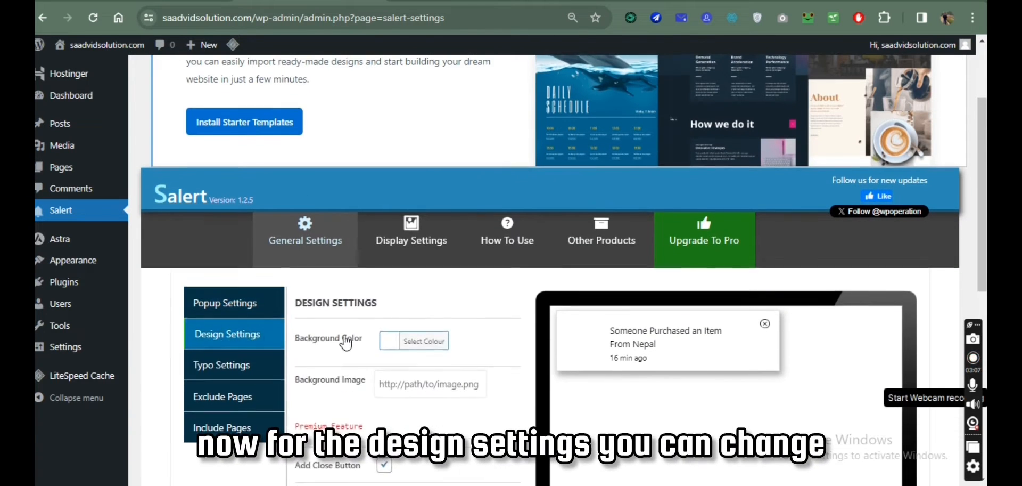
{"action": "scroll", "coordinate": [346, 344], "scroll_direction": "down", "scroll_amount": 3}
{"action": "left_click", "coordinate": [386, 209]}
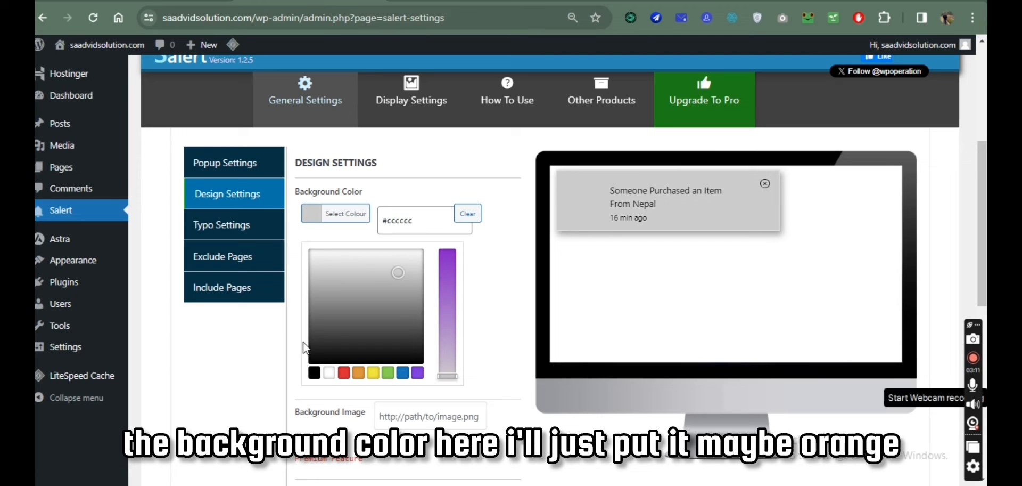
{"action": "left_click", "coordinate": [314, 372]}
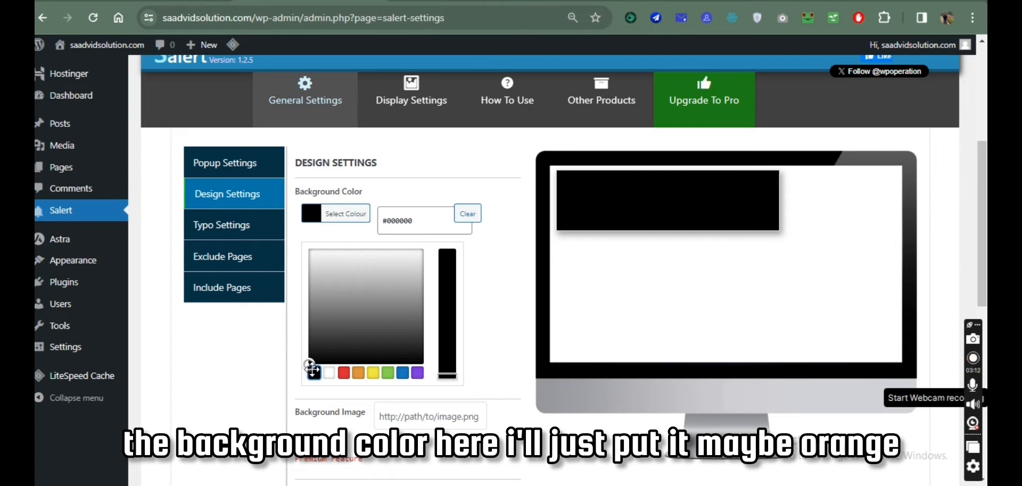
{"action": "left_click", "coordinate": [360, 372]}
{"action": "left_click", "coordinate": [219, 394]}
Turn off the popup's close button and turn it back on.
{"action": "scroll", "coordinate": [421, 330], "scroll_direction": "down", "scroll_amount": 1}
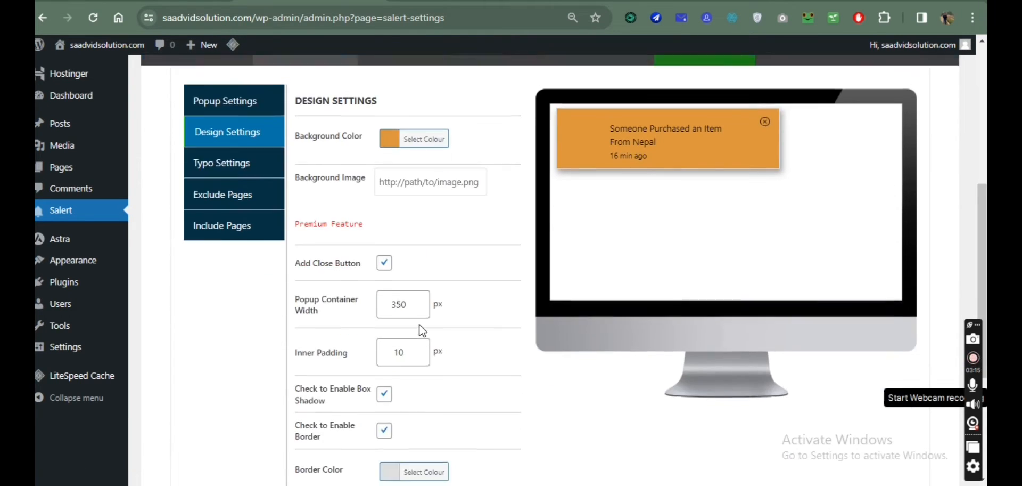
{"action": "left_click", "coordinate": [385, 254]}
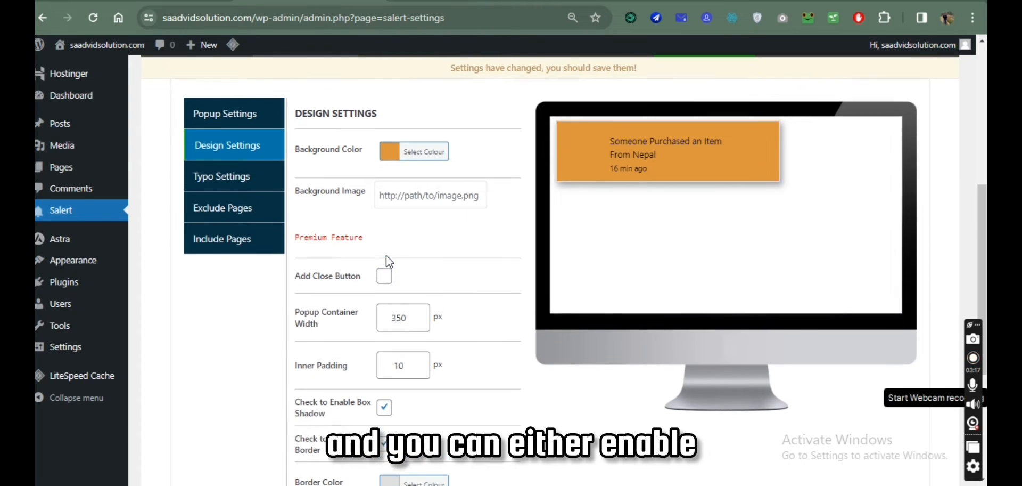
{"action": "left_click", "coordinate": [386, 276]}
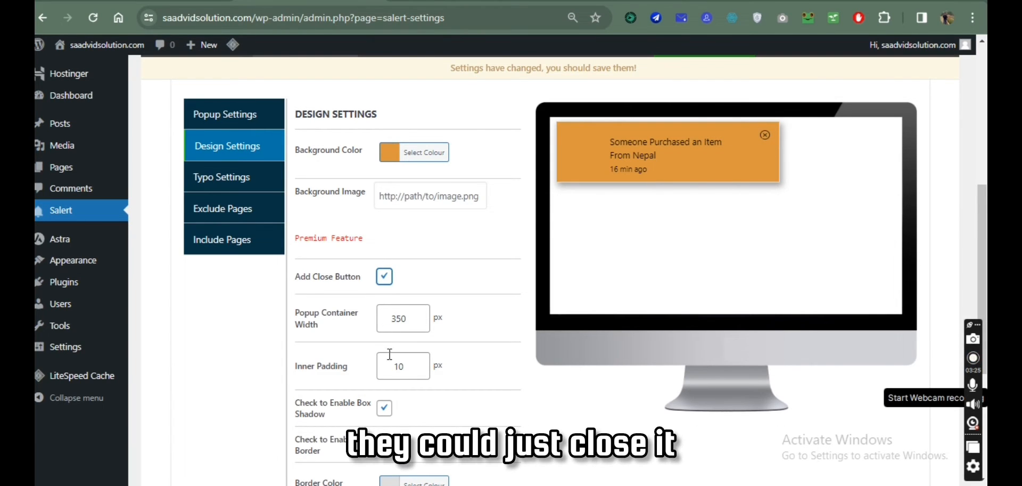
Examine the popup's container width, inner padding, box shadow, border and responsive options in the Design Settings.
{"action": "scroll", "coordinate": [419, 362], "scroll_direction": "down", "scroll_amount": 2}
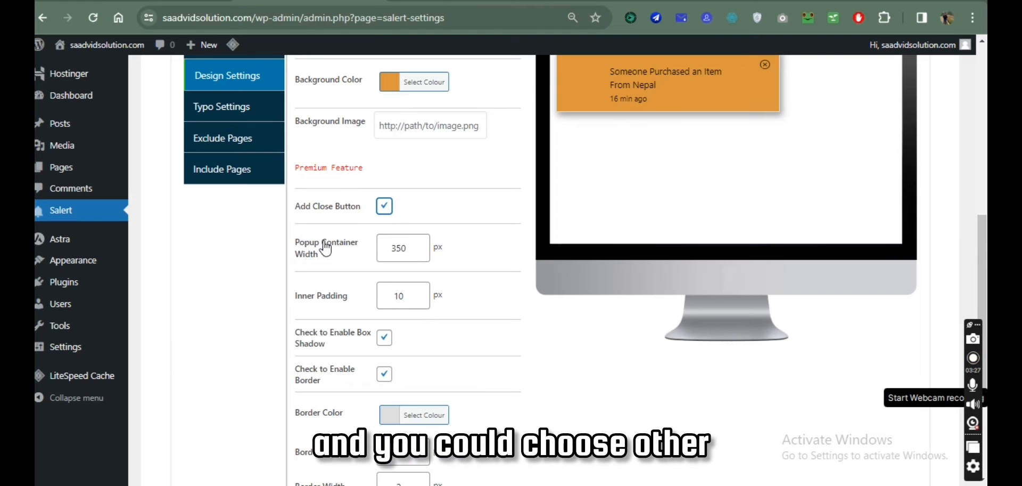
{"action": "scroll", "coordinate": [380, 318], "scroll_direction": "down", "scroll_amount": 1}
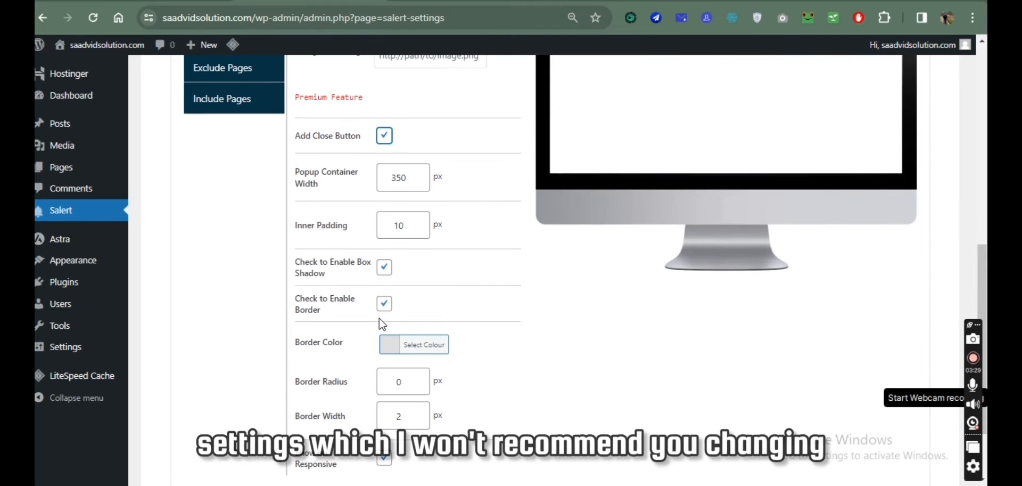
{"action": "scroll", "coordinate": [424, 289], "scroll_direction": "down", "scroll_amount": 1}
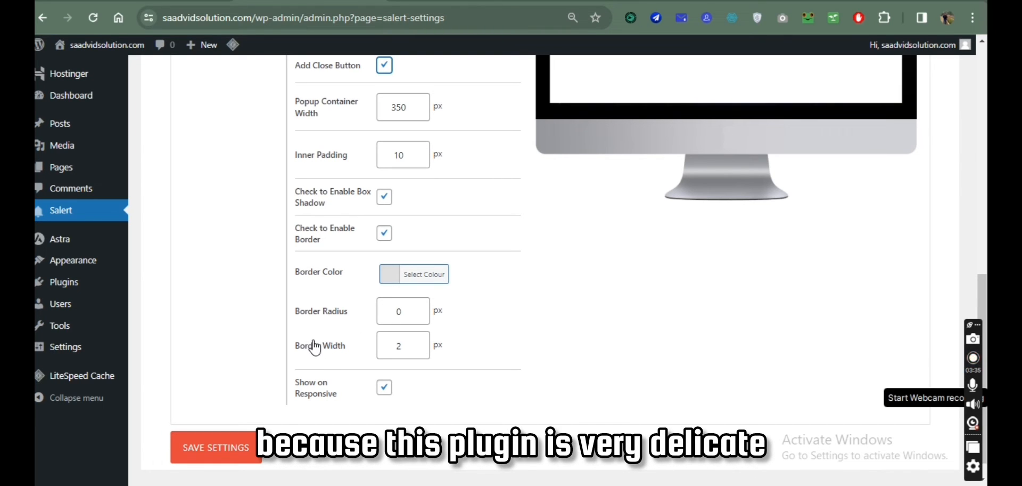
{"action": "scroll", "coordinate": [320, 343], "scroll_direction": "up", "scroll_amount": 1}
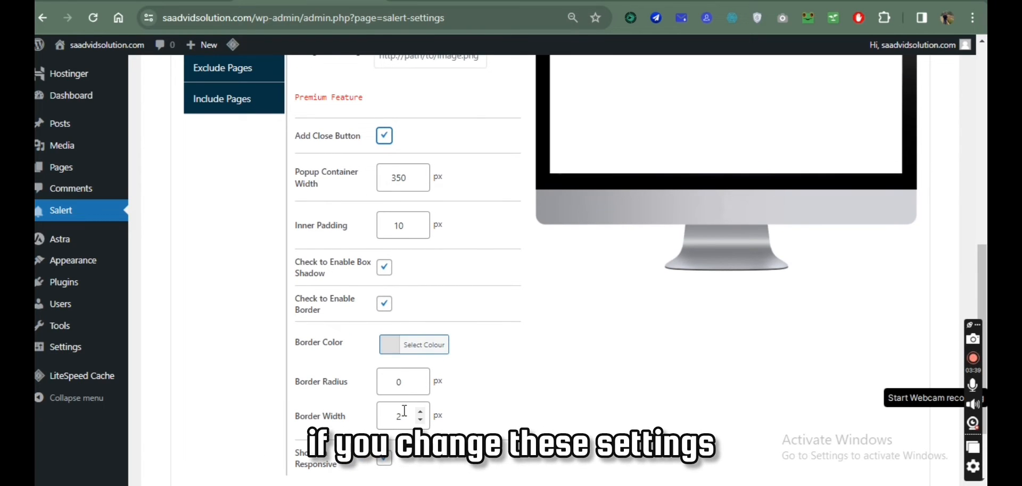
{"action": "scroll", "coordinate": [426, 373], "scroll_direction": "up", "scroll_amount": 2}
{"action": "scroll", "coordinate": [432, 368], "scroll_direction": "up", "scroll_amount": 1}
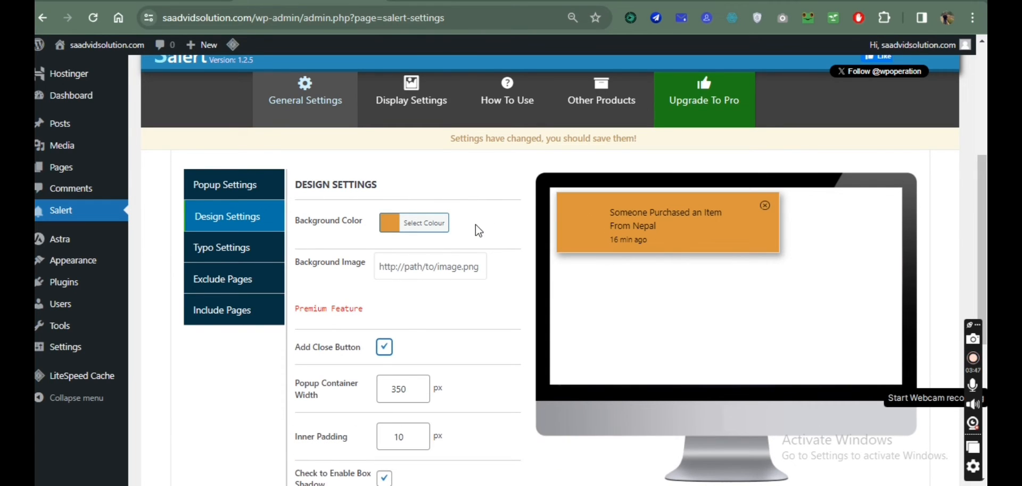
{"action": "scroll", "coordinate": [475, 225], "scroll_direction": "down", "scroll_amount": 5}
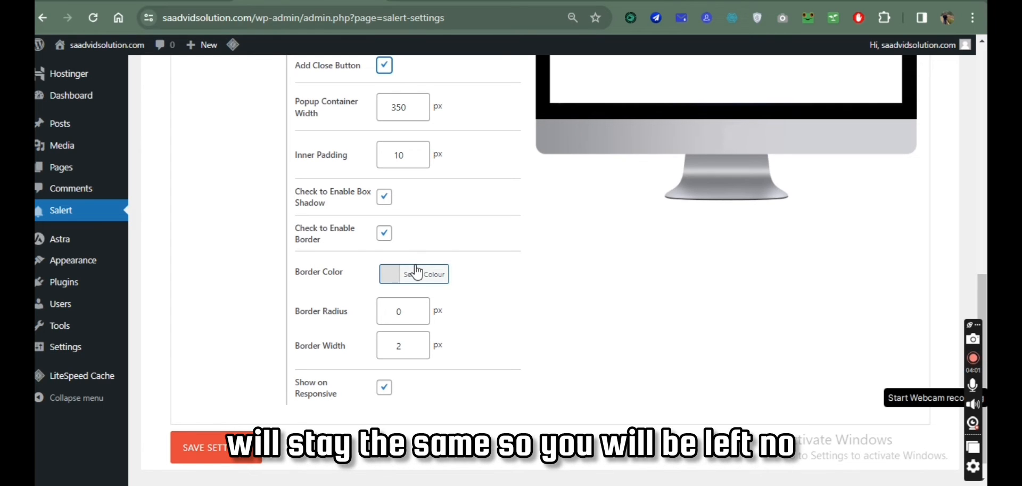
{"action": "scroll", "coordinate": [694, 200], "scroll_direction": "up", "scroll_amount": 3}
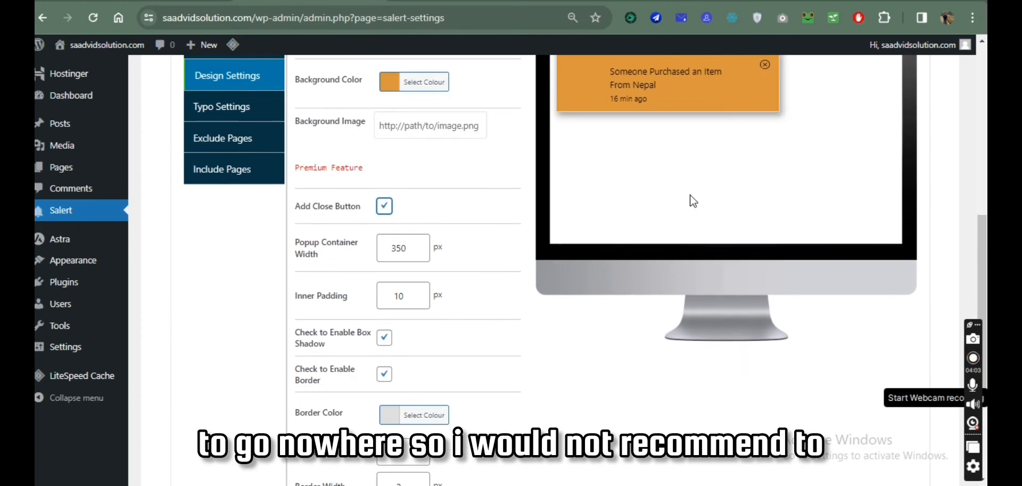
{"action": "scroll", "coordinate": [449, 182], "scroll_direction": "up", "scroll_amount": 1}
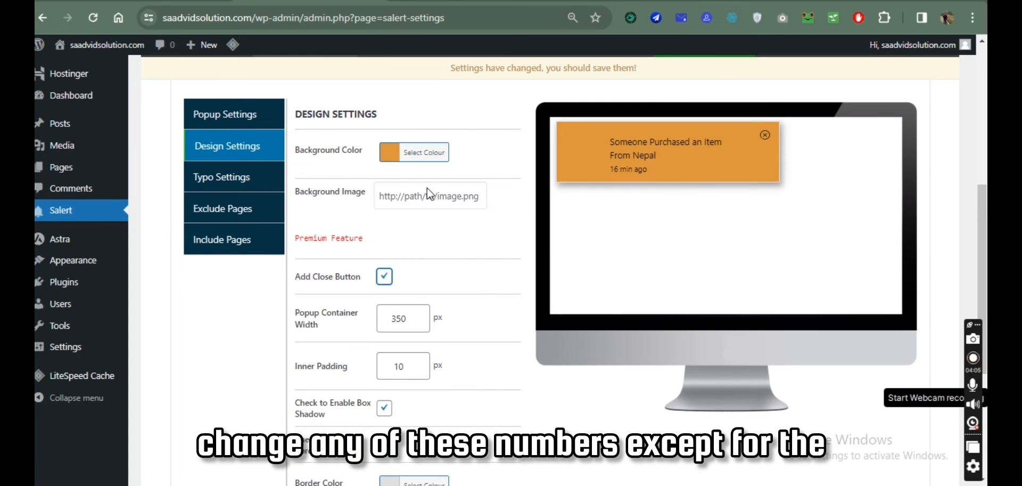
Change the popup's Background Color to the green #8abf28.
{"action": "left_click", "coordinate": [393, 158]}
{"action": "left_click_drag", "start_coordinate": [391, 261], "coordinate": [335, 230]}
{"action": "left_click", "coordinate": [531, 390]}
Disable the popup's box shadow and border, and save the settings.
{"action": "scroll", "coordinate": [518, 375], "scroll_direction": "down", "scroll_amount": 2}
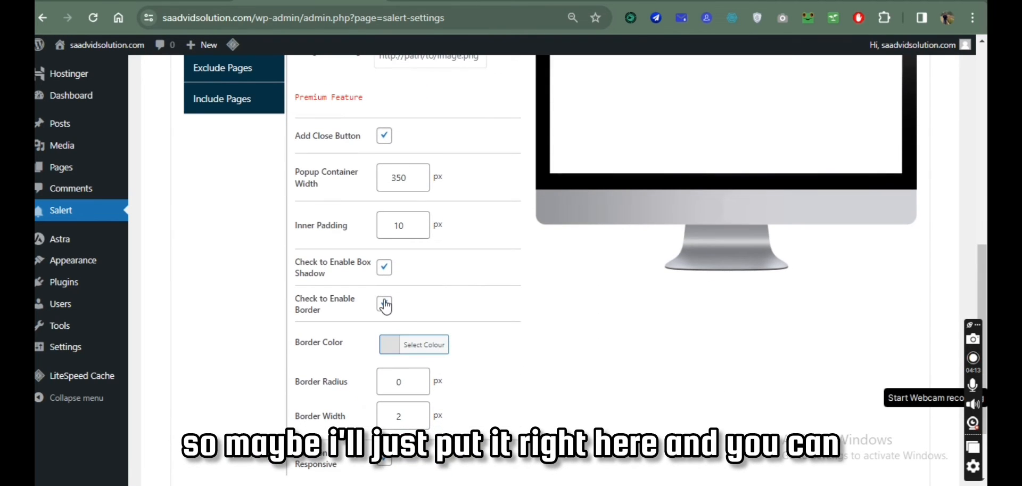
{"action": "scroll", "coordinate": [394, 317], "scroll_direction": "up", "scroll_amount": 1}
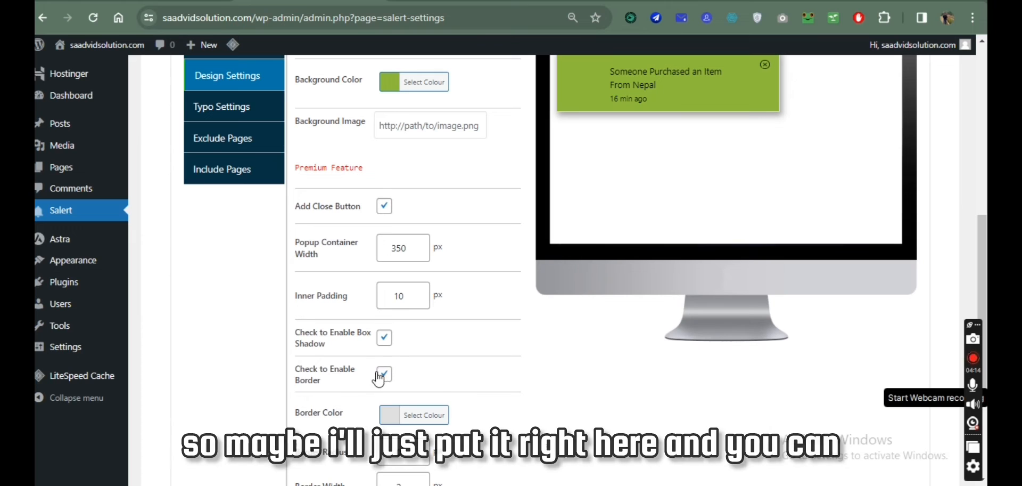
{"action": "left_click", "coordinate": [384, 345]}
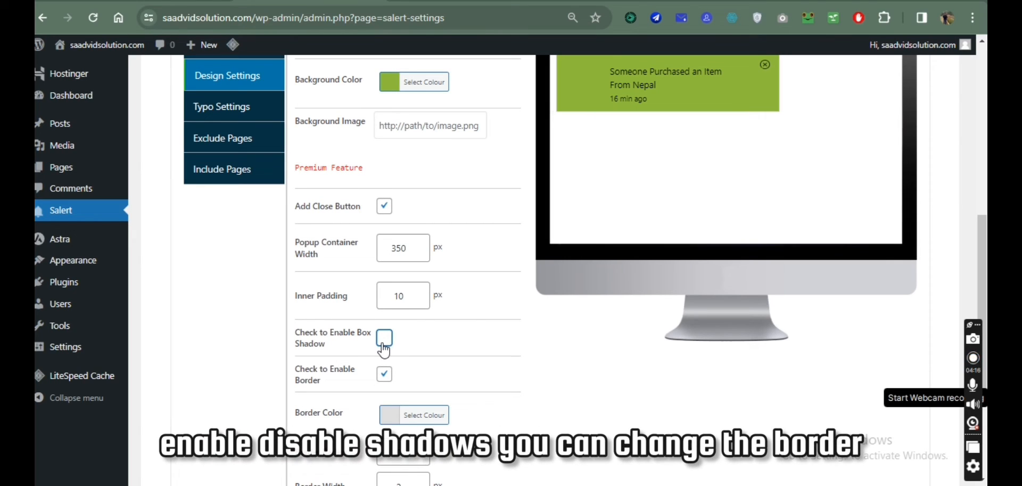
{"action": "left_click", "coordinate": [384, 377]}
{"action": "left_click", "coordinate": [384, 377]}
{"action": "left_click", "coordinate": [385, 377]}
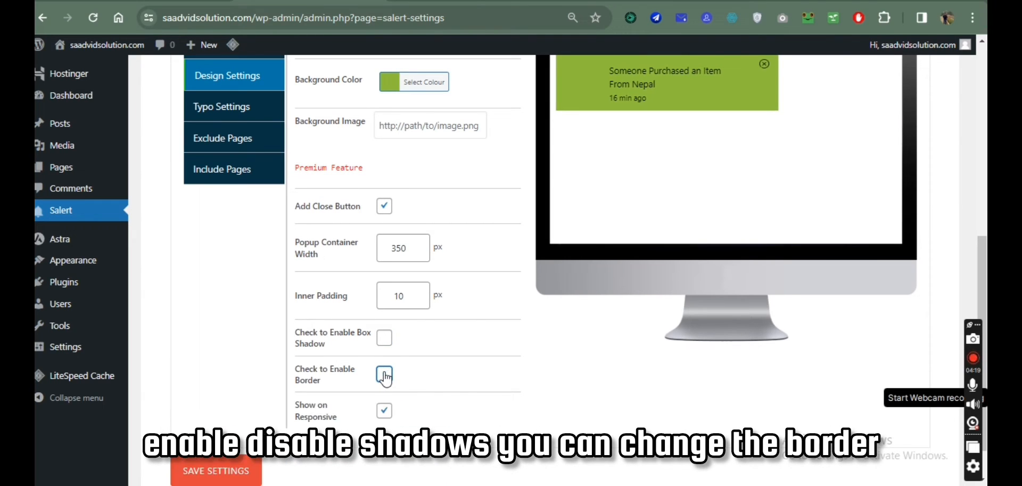
{"action": "scroll", "coordinate": [446, 377], "scroll_direction": "down", "scroll_amount": 1}
{"action": "left_click", "coordinate": [380, 332]}
{"action": "scroll", "coordinate": [391, 336], "scroll_direction": "down", "scroll_amount": 3}
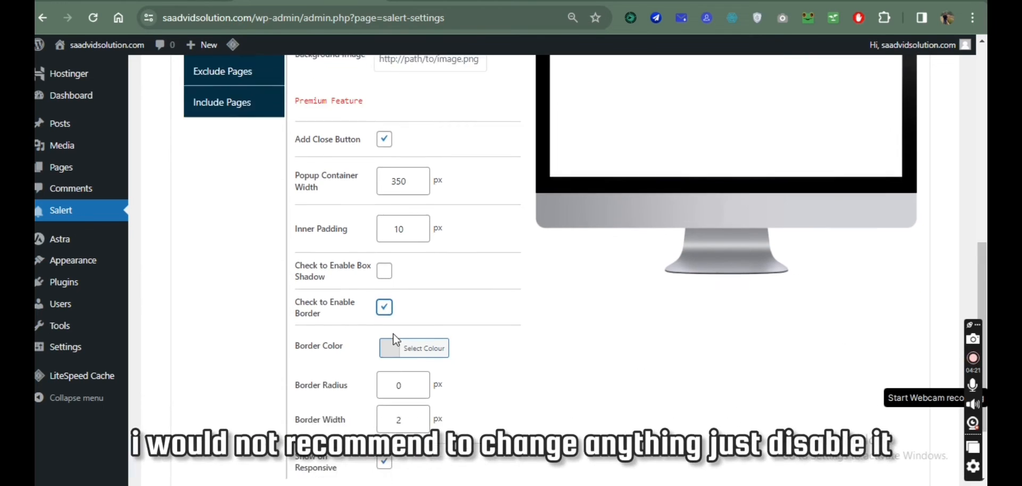
{"action": "left_click", "coordinate": [384, 211]}
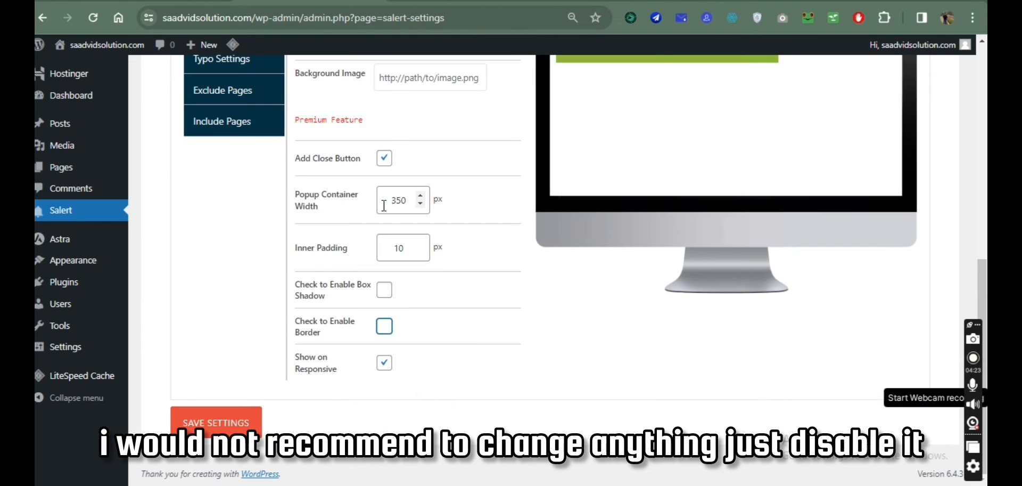
{"action": "left_click", "coordinate": [217, 424]}
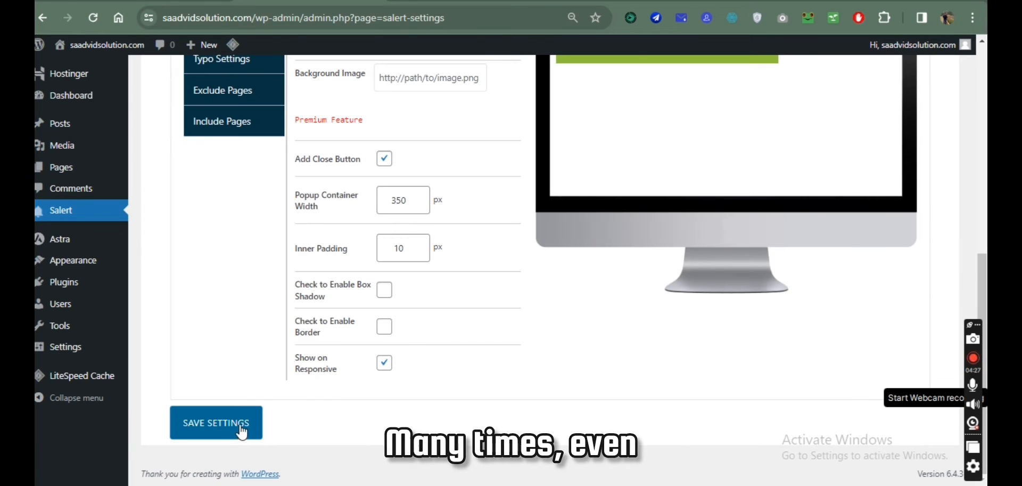
Reload the website's front page to check the sales popup, and dismiss the popup with its close button.
{"action": "scroll", "coordinate": [243, 431], "scroll_direction": "up", "scroll_amount": 5}
{"action": "left_click", "coordinate": [410, 1]}
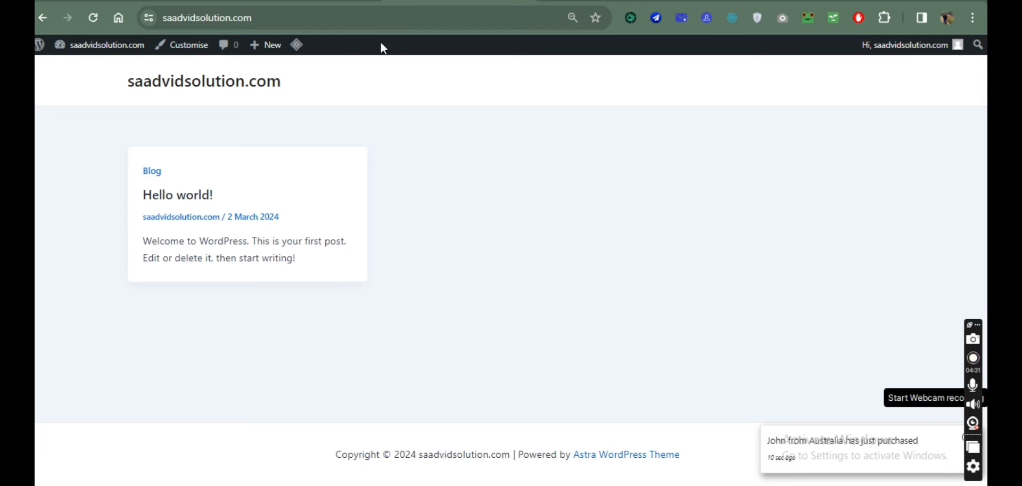
{"action": "left_click", "coordinate": [93, 24]}
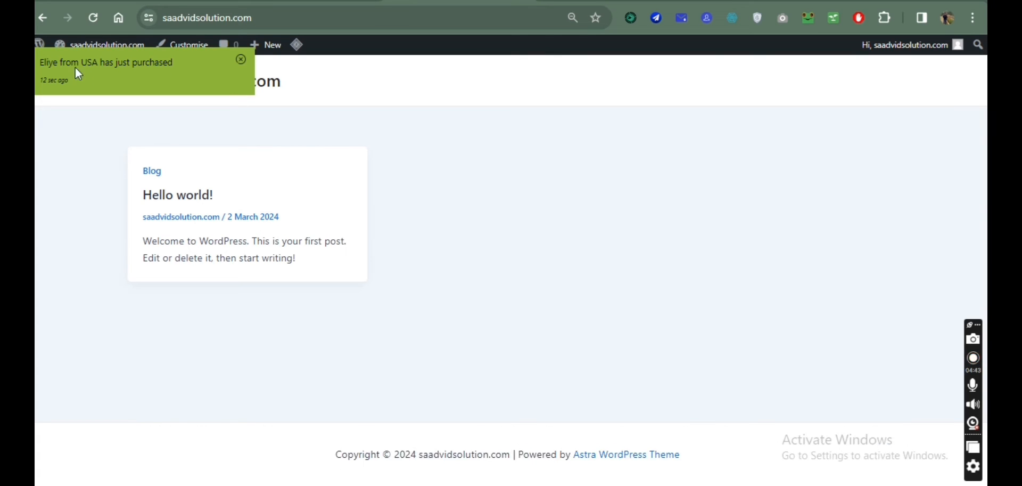
{"action": "left_click", "coordinate": [242, 60]}
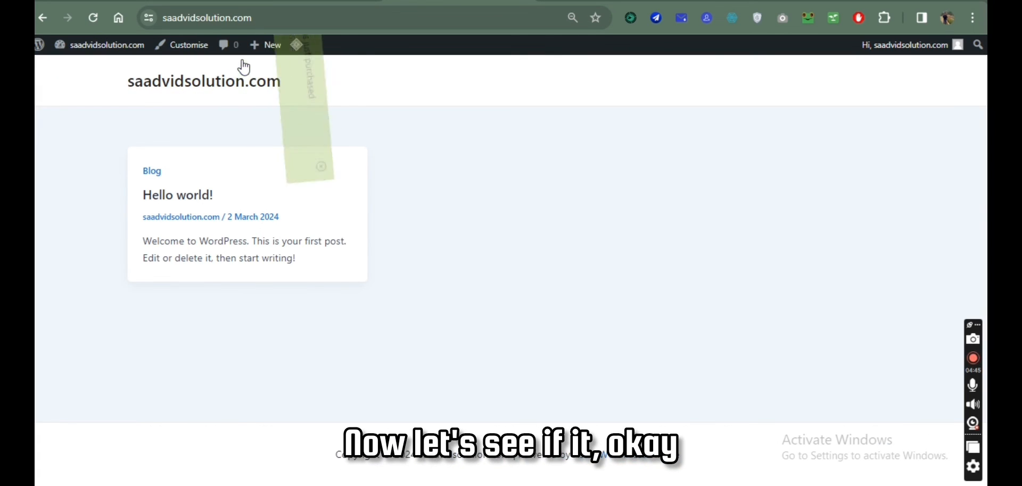
Return to the Salert settings, set the popup's Background Color to the pink #ff356b, and save the settings.
{"action": "left_click", "coordinate": [299, 1]}
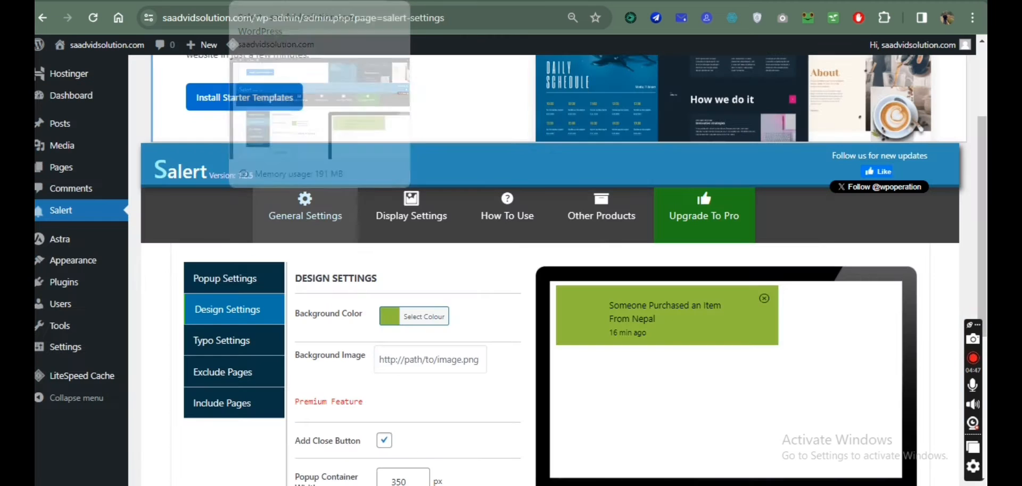
{"action": "scroll", "coordinate": [544, 242], "scroll_direction": "down", "scroll_amount": 2}
{"action": "left_click", "coordinate": [385, 172]}
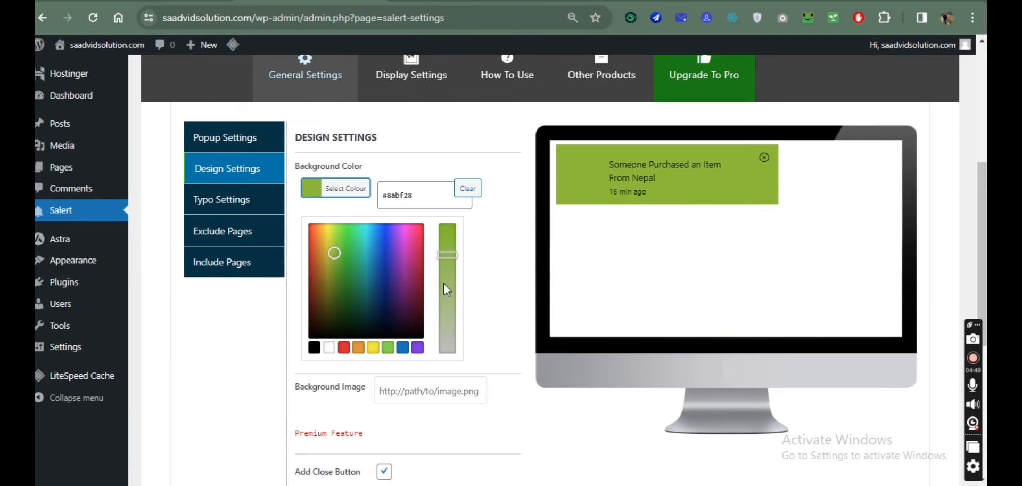
{"action": "left_click_drag", "start_coordinate": [419, 254], "coordinate": [421, 216]}
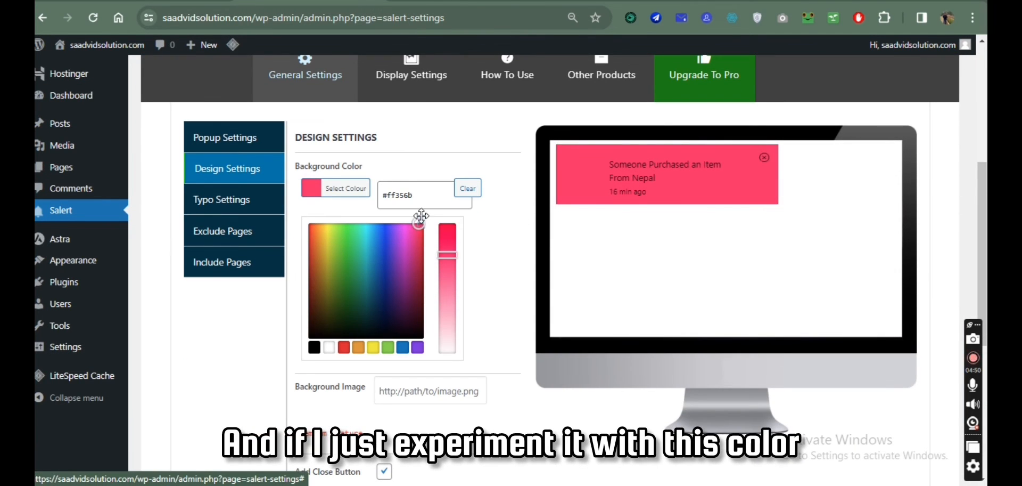
{"action": "left_click", "coordinate": [531, 356]}
{"action": "scroll", "coordinate": [530, 341], "scroll_direction": "down", "scroll_amount": 5}
{"action": "left_click", "coordinate": [217, 422]}
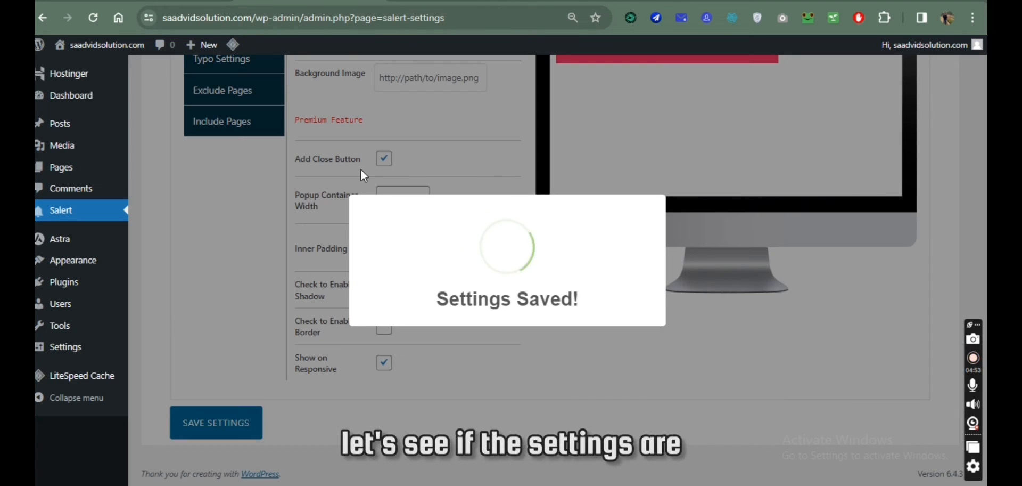
Check the website's front page, and review the options in Salert's Design Settings and Popup Settings.
{"action": "left_click", "coordinate": [453, 1]}
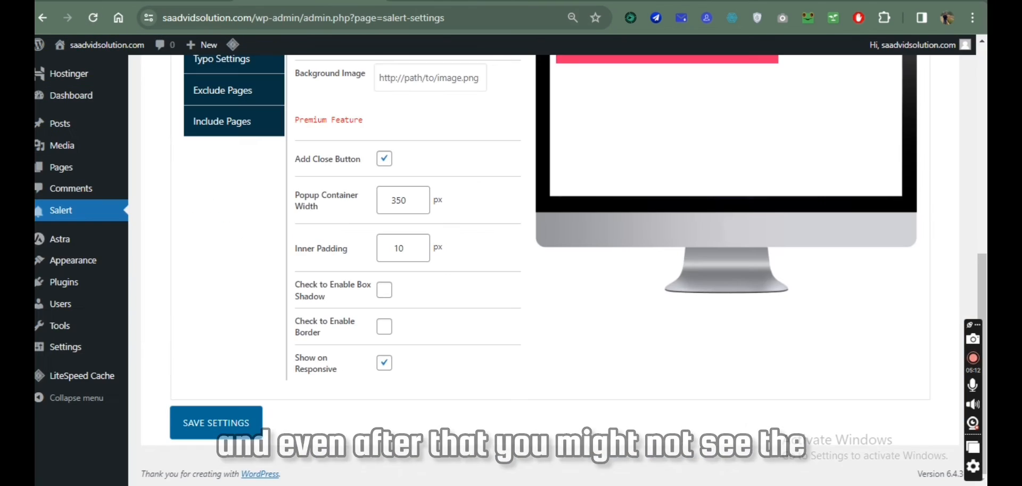
{"action": "scroll", "coordinate": [607, 173], "scroll_direction": "up", "scroll_amount": 5}
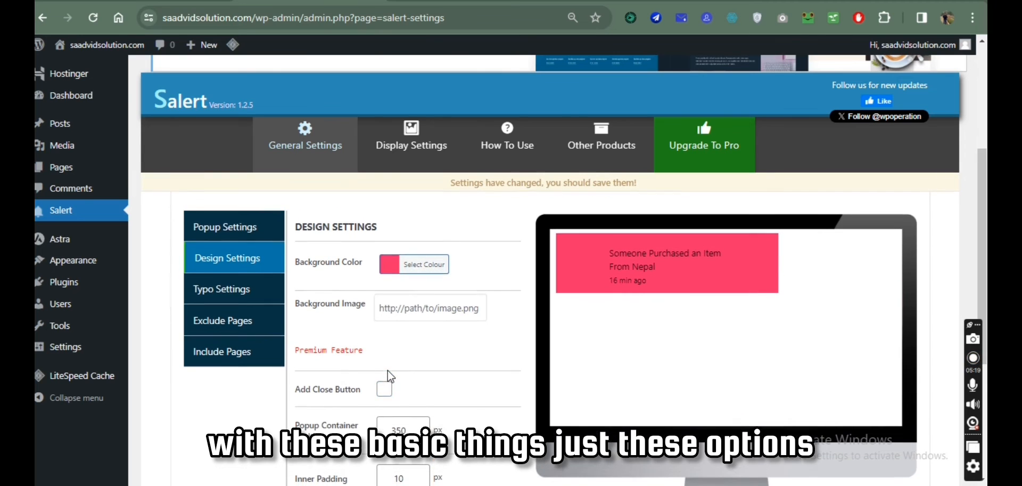
{"action": "scroll", "coordinate": [394, 282], "scroll_direction": "down", "scroll_amount": 4}
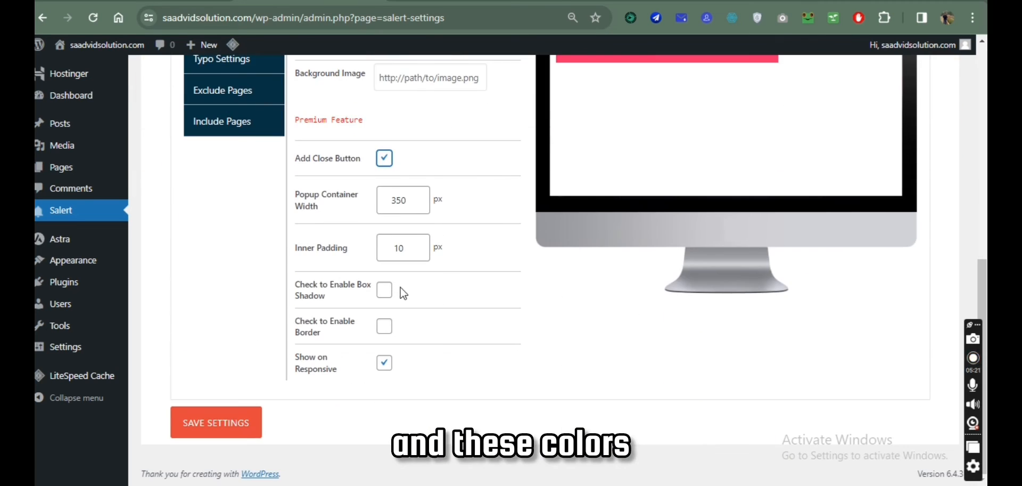
{"action": "scroll", "coordinate": [390, 310], "scroll_direction": "up", "scroll_amount": 3}
{"action": "left_click", "coordinate": [248, 214]}
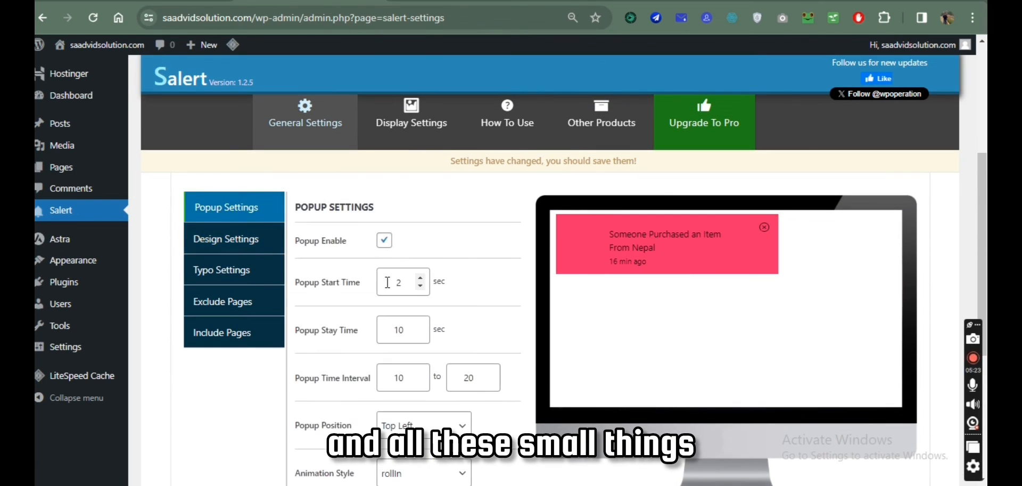
{"action": "scroll", "coordinate": [420, 244], "scroll_direction": "down", "scroll_amount": 1}
{"action": "scroll", "coordinate": [392, 266], "scroll_direction": "down", "scroll_amount": 2}
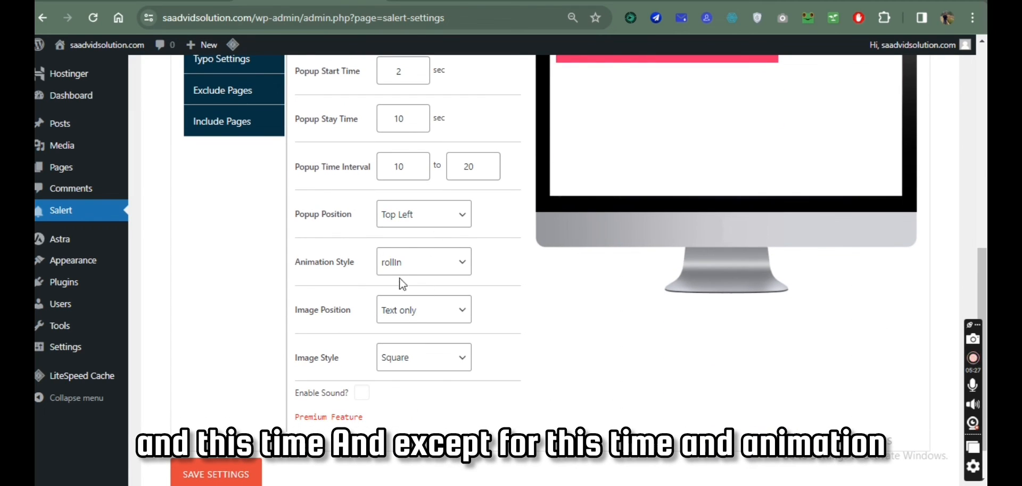
{"action": "scroll", "coordinate": [381, 264], "scroll_direction": "up", "scroll_amount": 4}
Enable the popup's border in the Design Settings.
{"action": "left_click", "coordinate": [247, 176]}
{"action": "scroll", "coordinate": [390, 279], "scroll_direction": "down", "scroll_amount": 4}
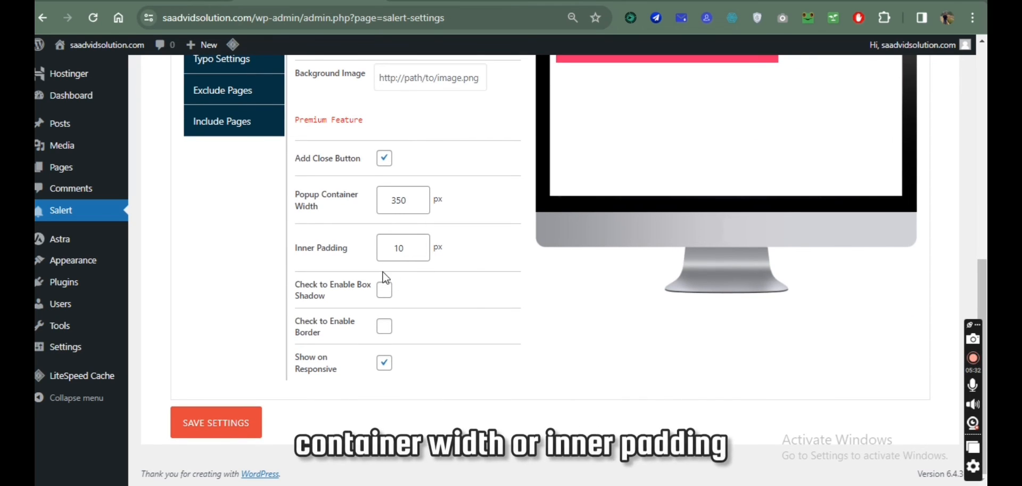
{"action": "left_click", "coordinate": [386, 329]}
{"action": "scroll", "coordinate": [392, 357], "scroll_direction": "down", "scroll_amount": 1}
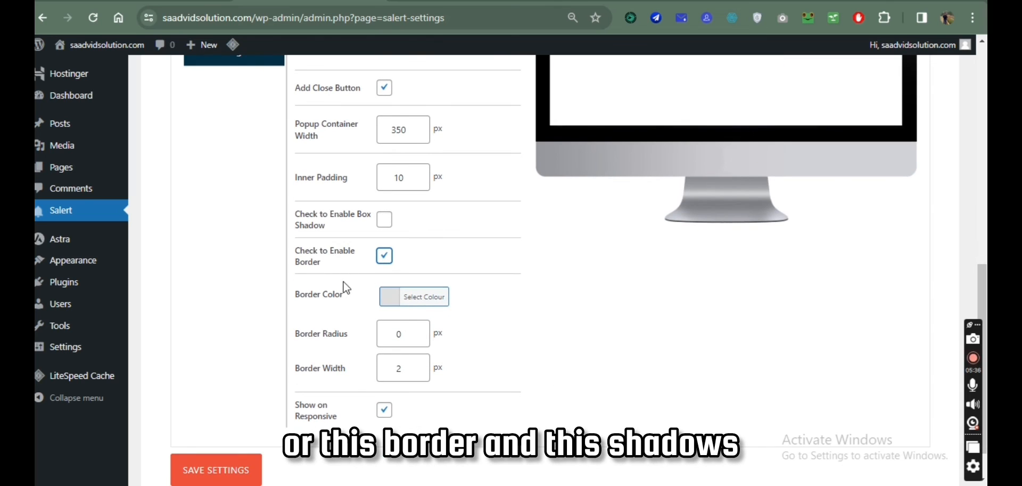
Enable the popup's box shadow in the Design Settings and check the popup preview.
{"action": "scroll", "coordinate": [387, 249], "scroll_direction": "up", "scroll_amount": 5}
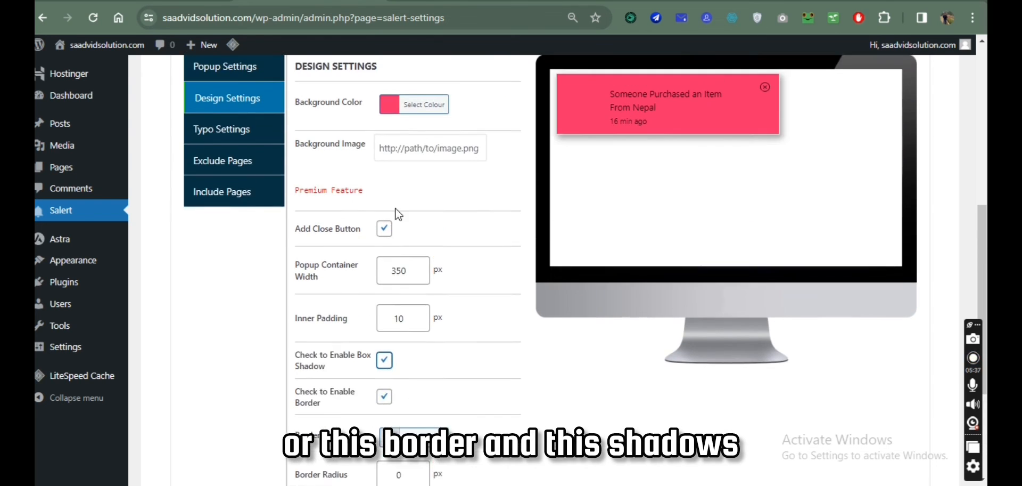
{"action": "scroll", "coordinate": [330, 389], "scroll_direction": "down", "scroll_amount": 3}
{"action": "scroll", "coordinate": [351, 238], "scroll_direction": "up", "scroll_amount": 2}
{"action": "scroll", "coordinate": [352, 238], "scroll_direction": "up", "scroll_amount": 2}
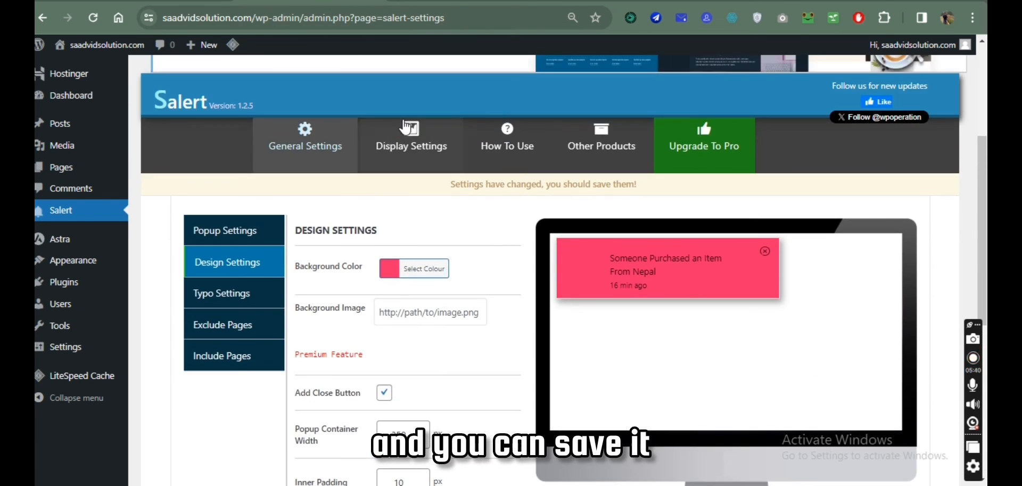
Examine the Display Settings for person names, country names and time period, and highlight the template under Display Texts In Popup.
{"action": "left_click", "coordinate": [411, 142]}
{"action": "scroll", "coordinate": [347, 290], "scroll_direction": "down", "scroll_amount": 1}
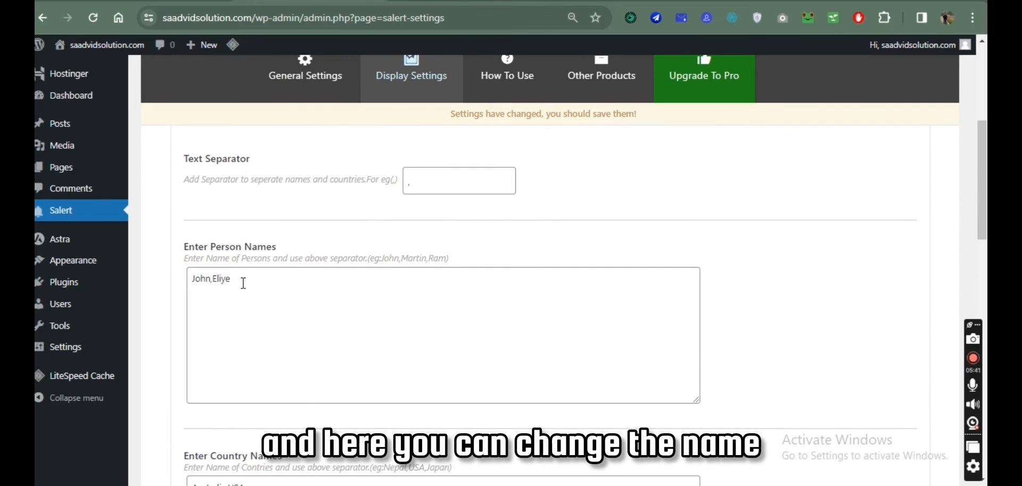
{"action": "scroll", "coordinate": [244, 283], "scroll_direction": "down", "scroll_amount": 5}
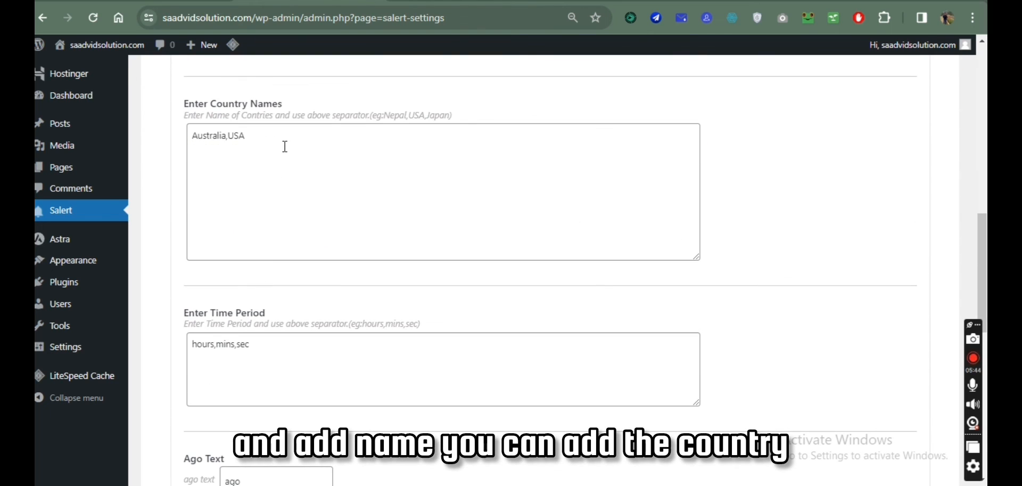
{"action": "left_click", "coordinate": [285, 147]}
{"action": "scroll", "coordinate": [269, 189], "scroll_direction": "down", "scroll_amount": 3}
{"action": "scroll", "coordinate": [263, 288], "scroll_direction": "down", "scroll_amount": 3}
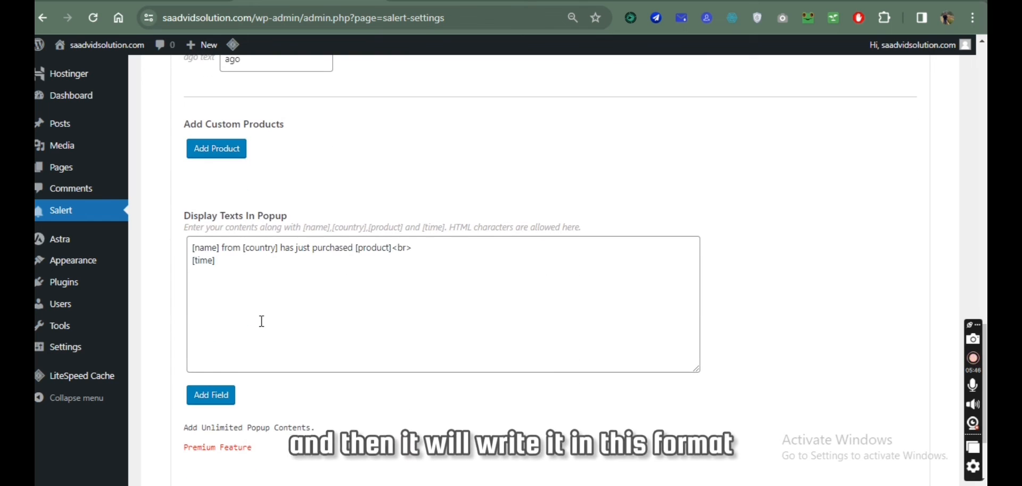
{"action": "left_click", "coordinate": [196, 250]}
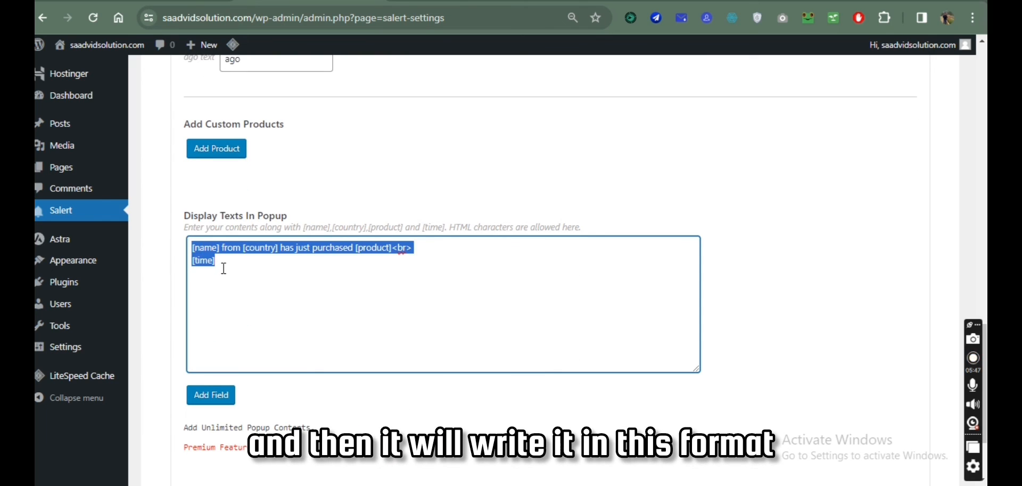